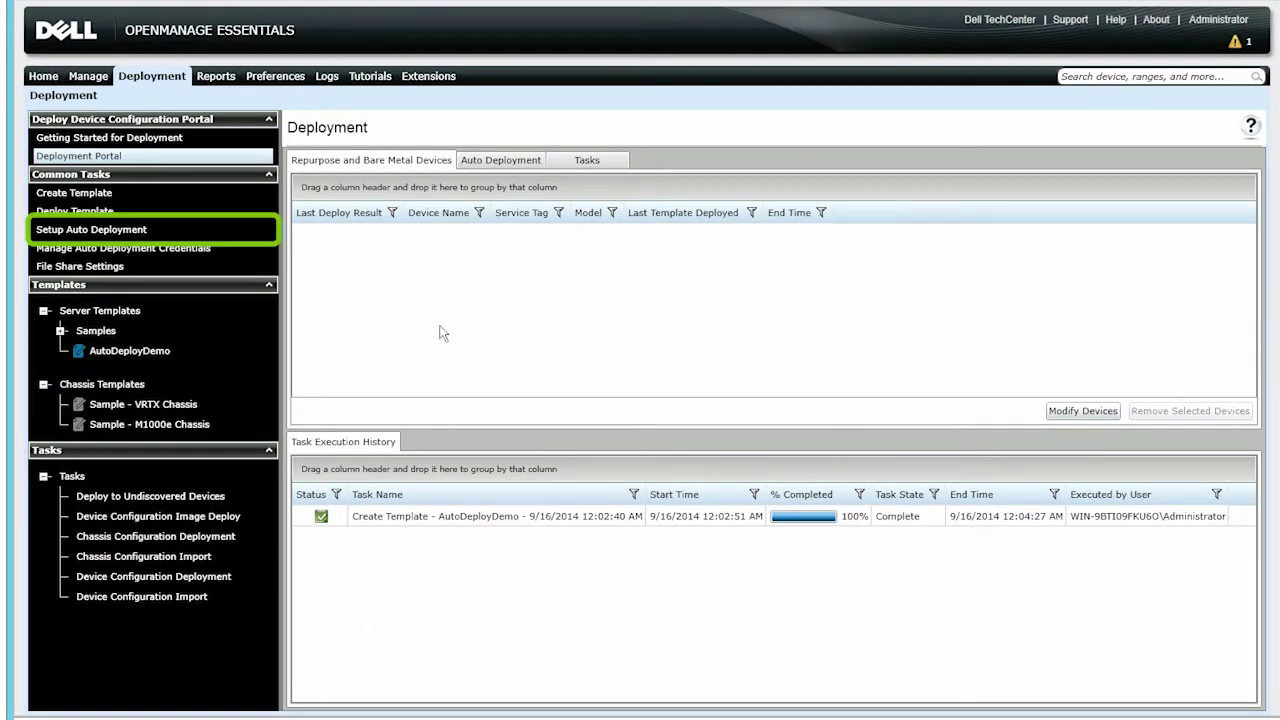
Start auto deployment with Boot to Network ISO enabled and choose the AutoDeployDemo server template
{"action": "left_click", "coordinate": [138, 231]}
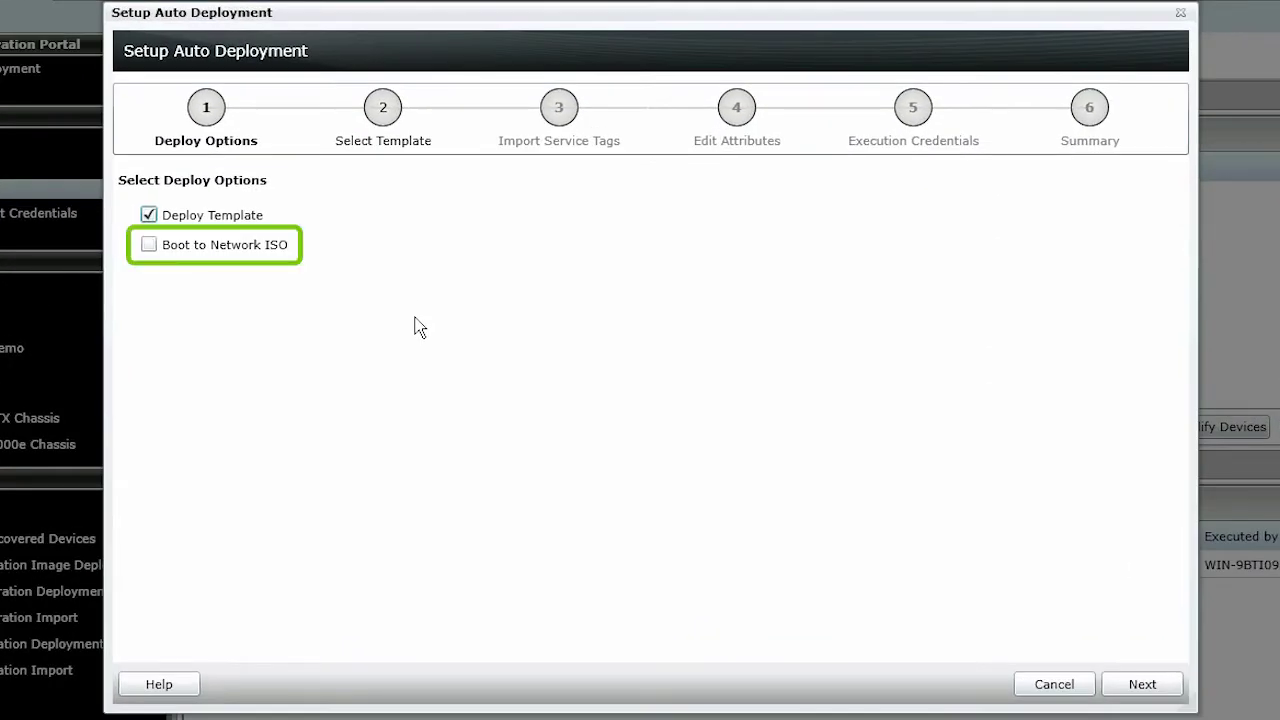
{"action": "left_click", "coordinate": [150, 248]}
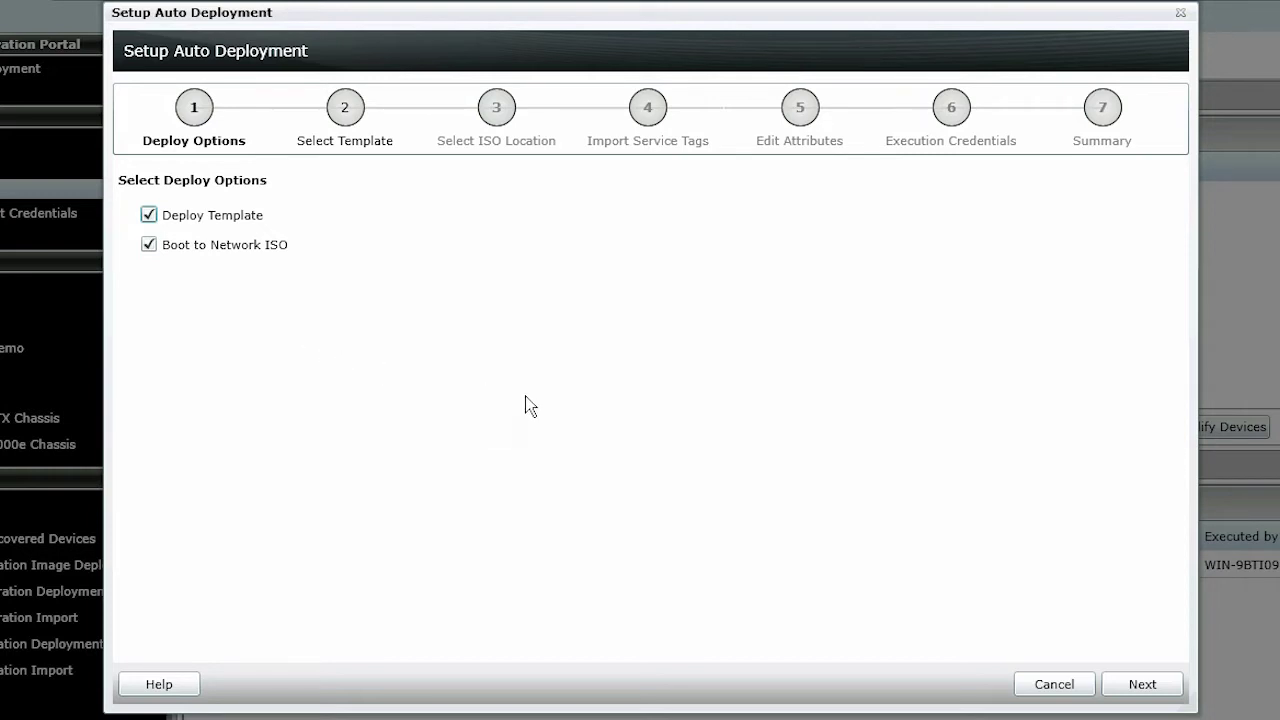
{"action": "left_click", "coordinate": [1139, 684]}
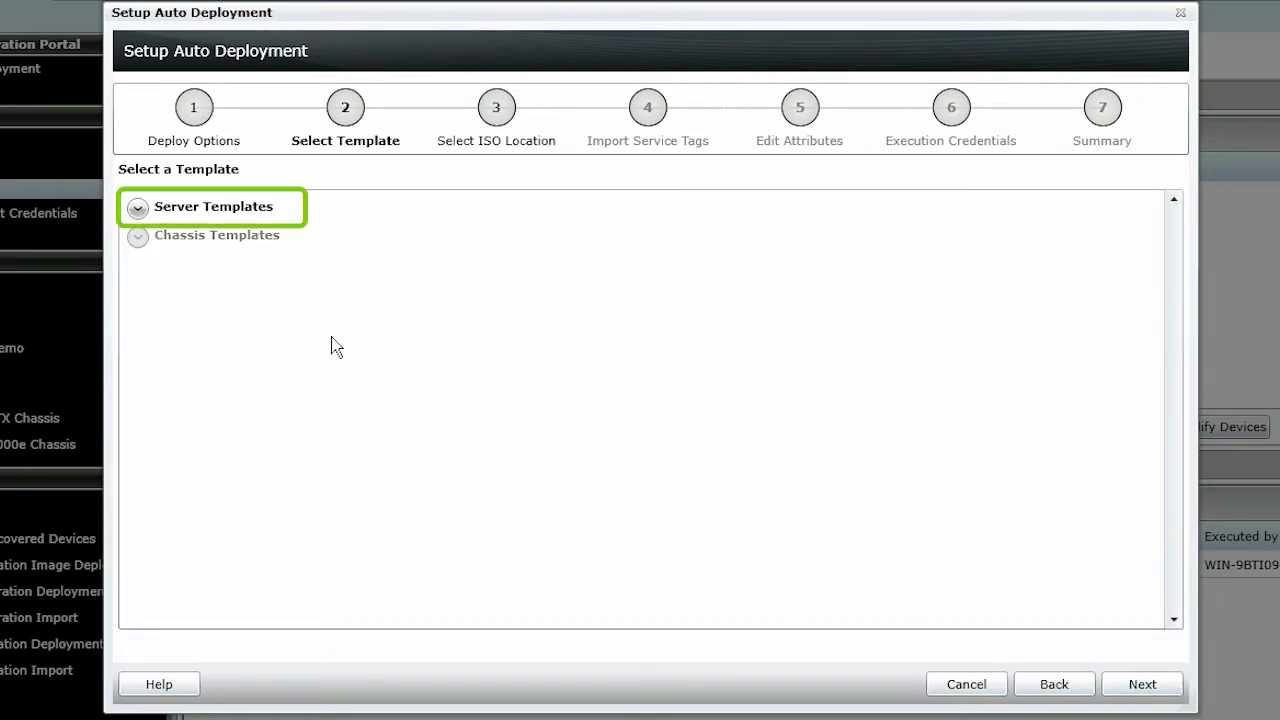
{"action": "left_click", "coordinate": [144, 212]}
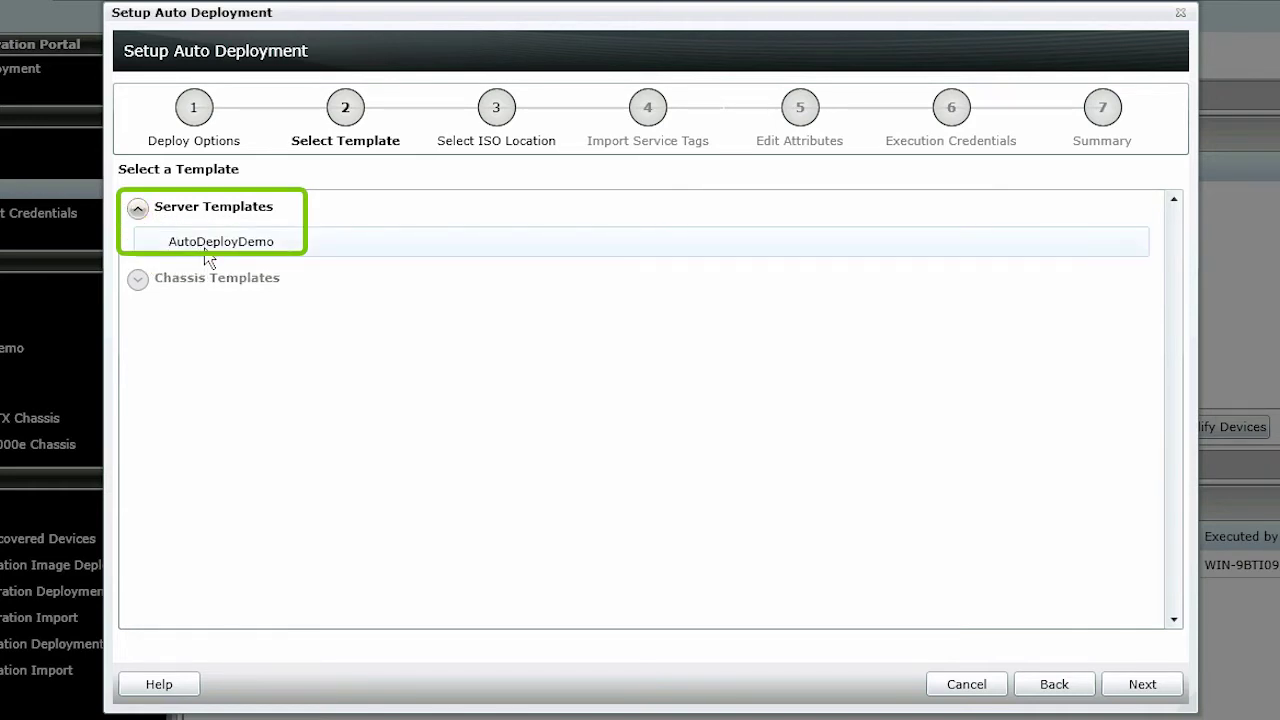
{"action": "left_click", "coordinate": [207, 256]}
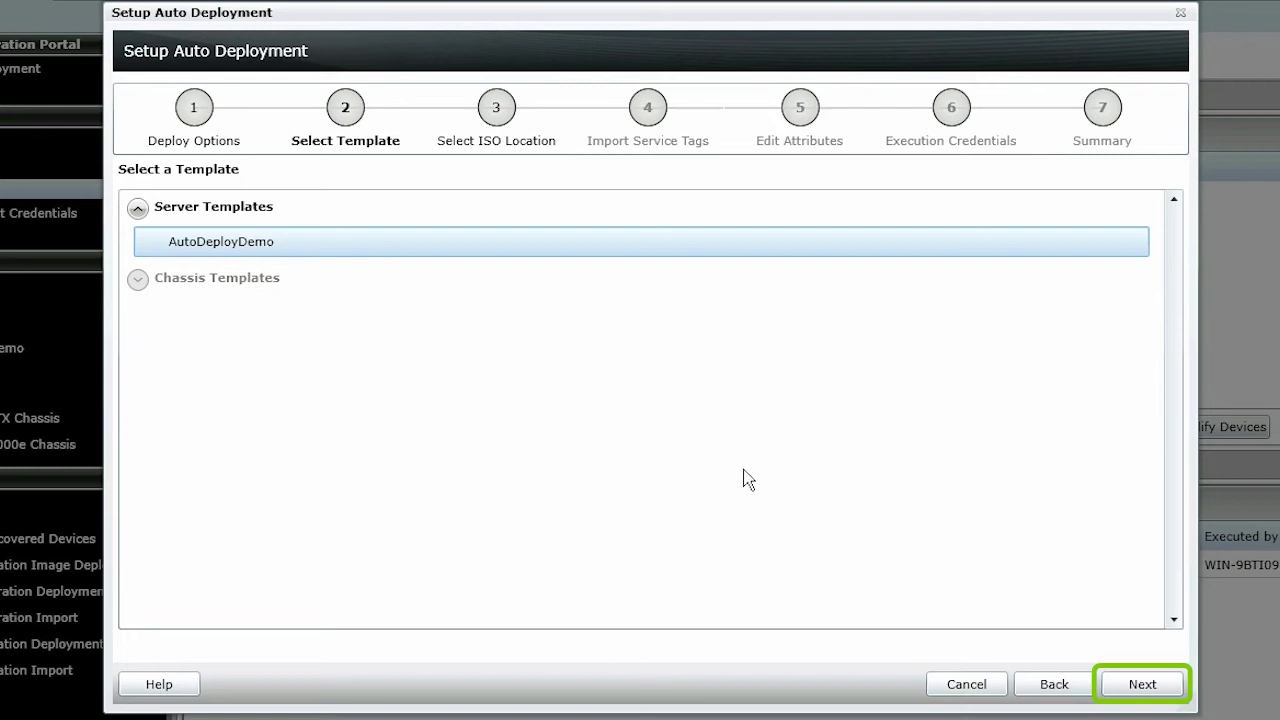
Point to VMware-VMvisor-Installer-5.1.0-799733.x86_64.iso on share ISO at 10.49.6.1, entering the share username and password
{"action": "left_click", "coordinate": [1145, 687]}
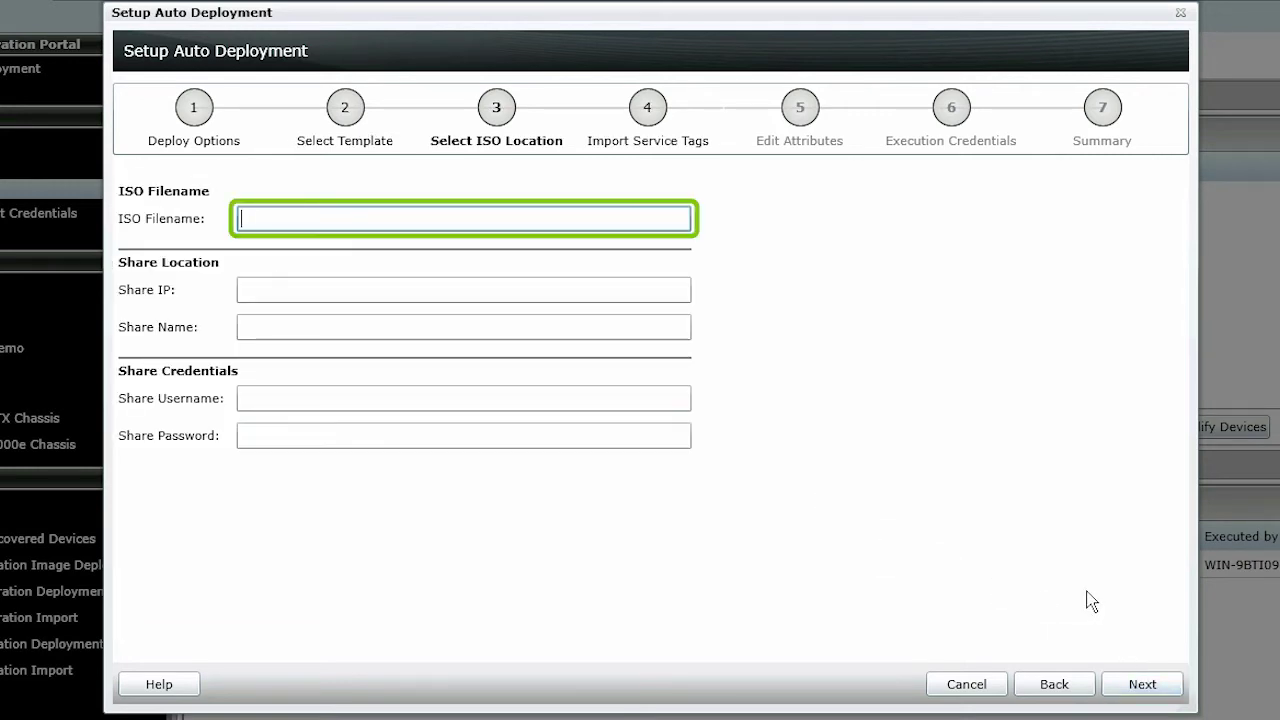
{"action": "type", "text": "VMware-VMvisor-Installer-5.1.0-799733.x86_64"}
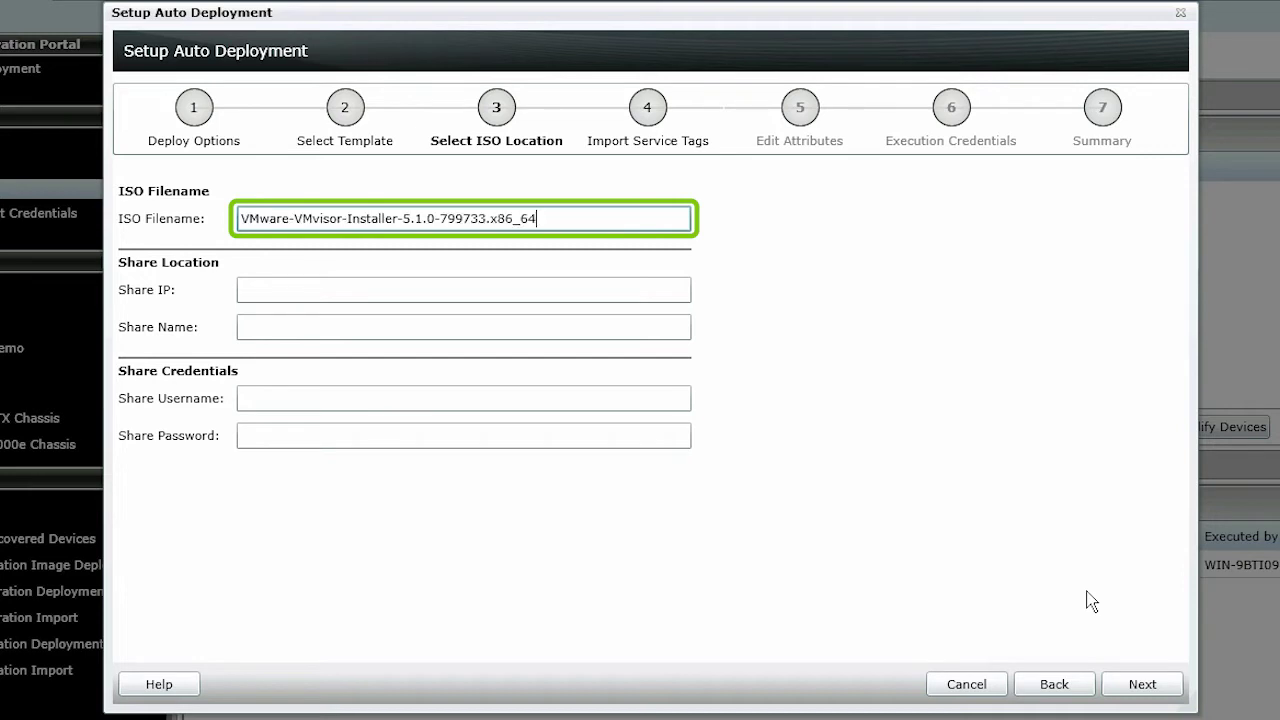
{"action": "type", "text": ".iso"}
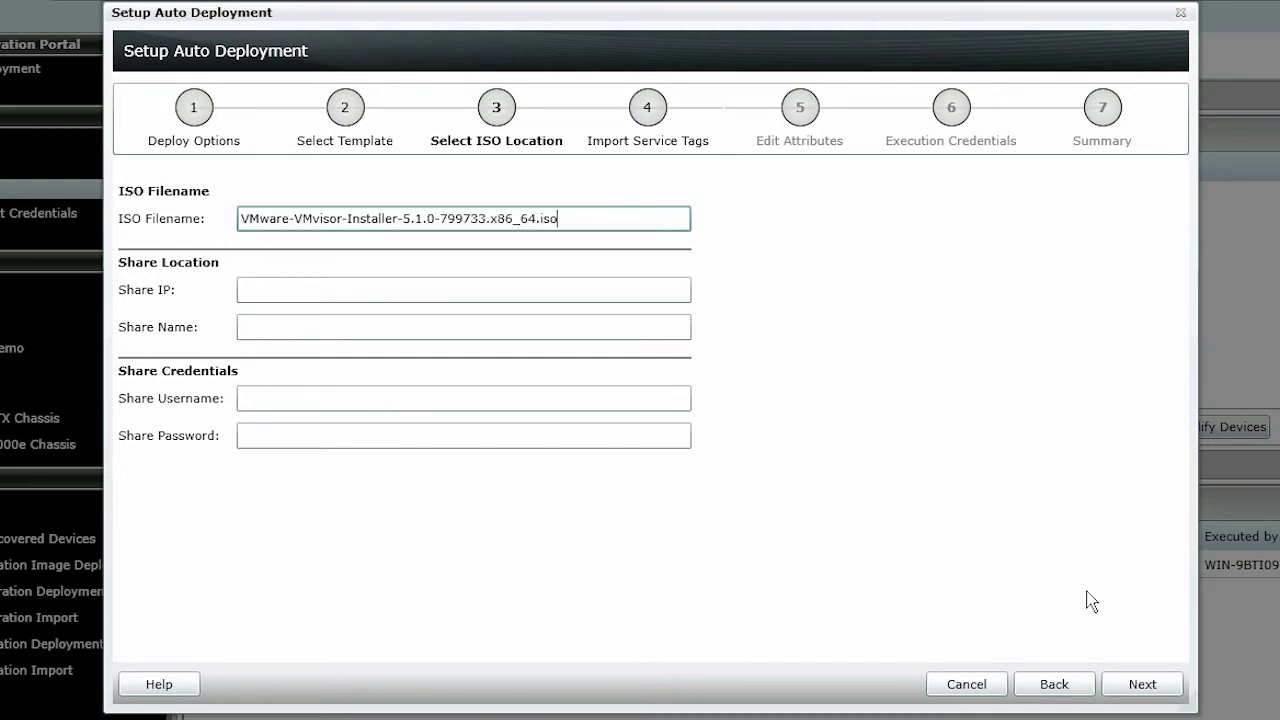
{"action": "key", "text": "Tab"}
{"action": "type", "text": "10"}
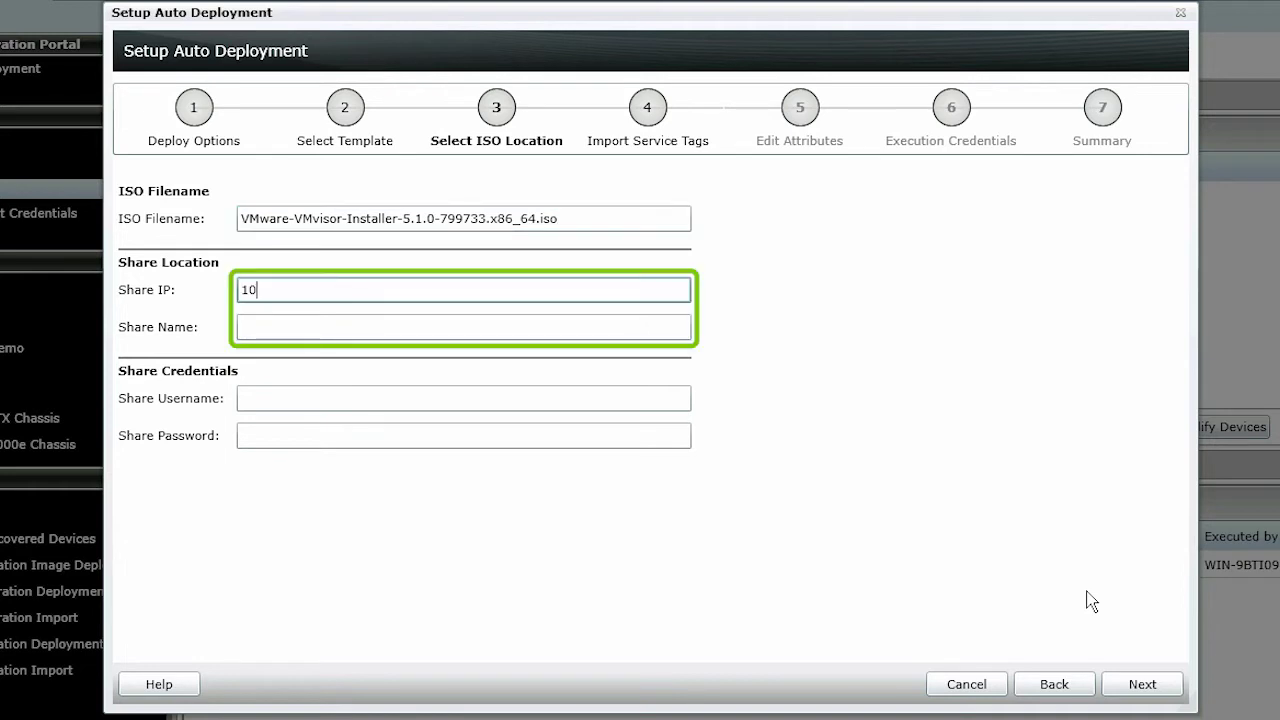
{"action": "type", "text": ".49.6.1"}
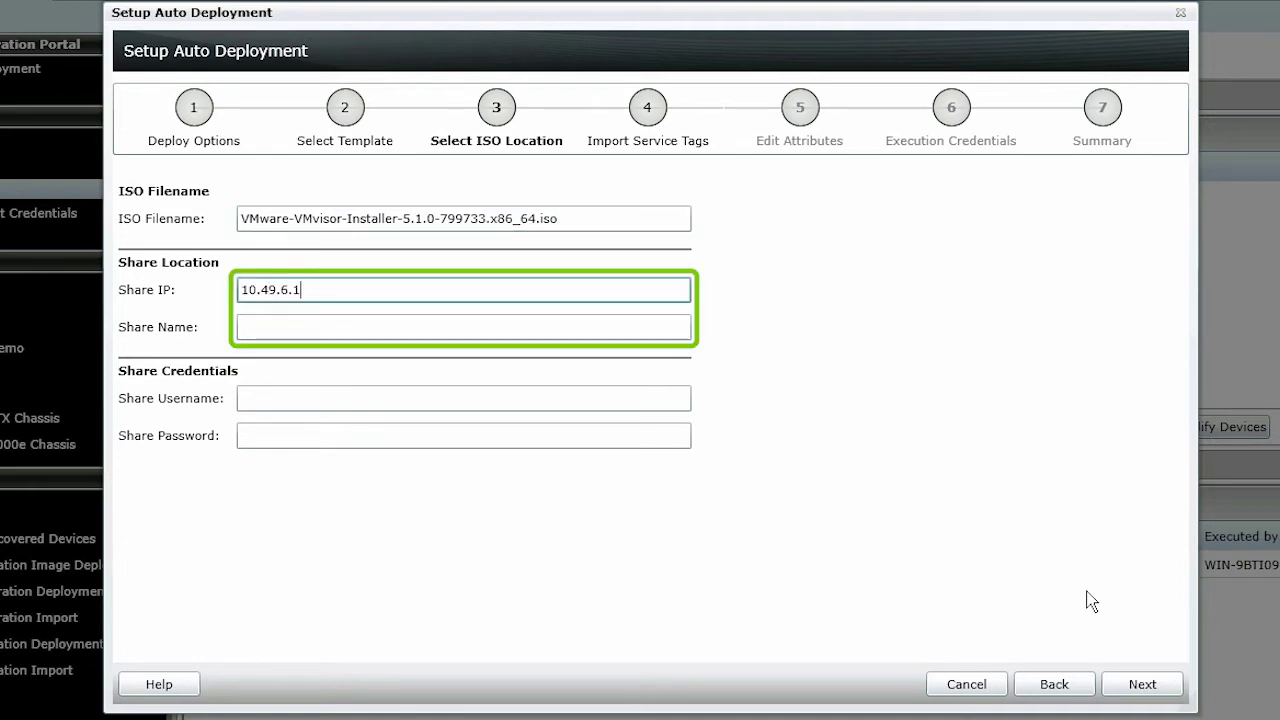
{"action": "key", "text": "Tab"}
{"action": "type", "text": "ISO"}
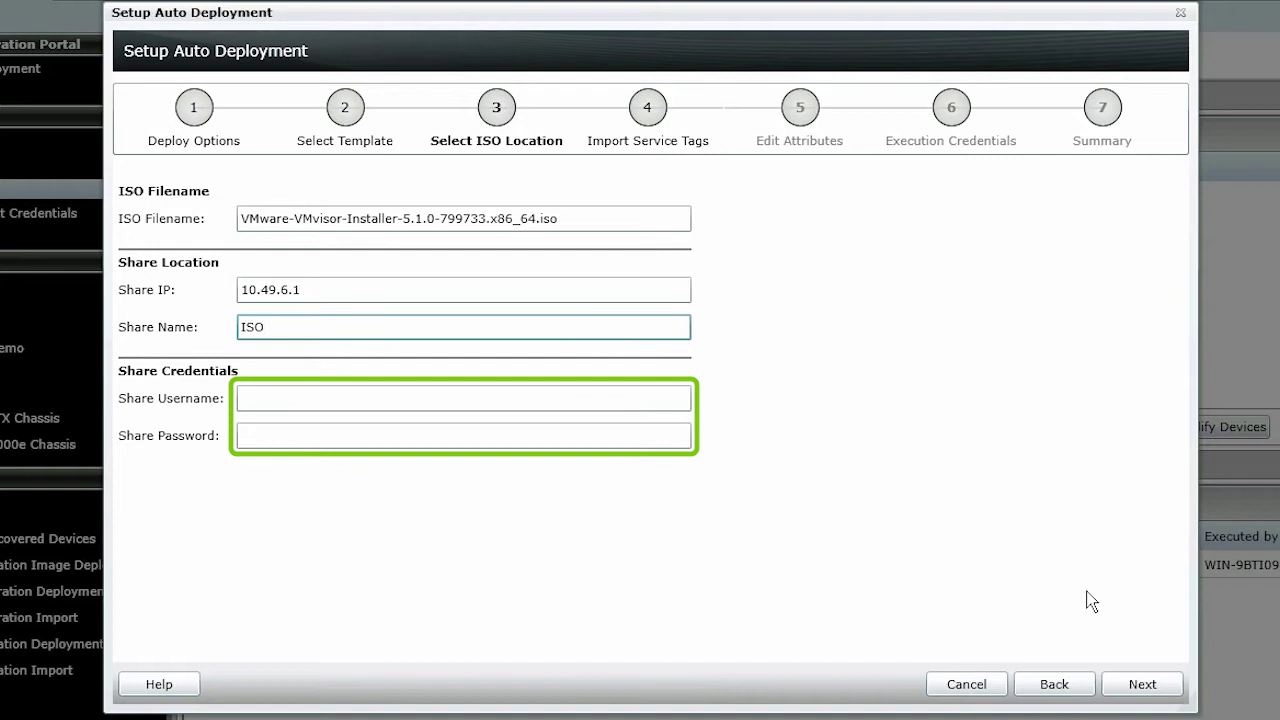
{"action": "key", "text": "Tab"}
{"action": "type", "text": "admin"}
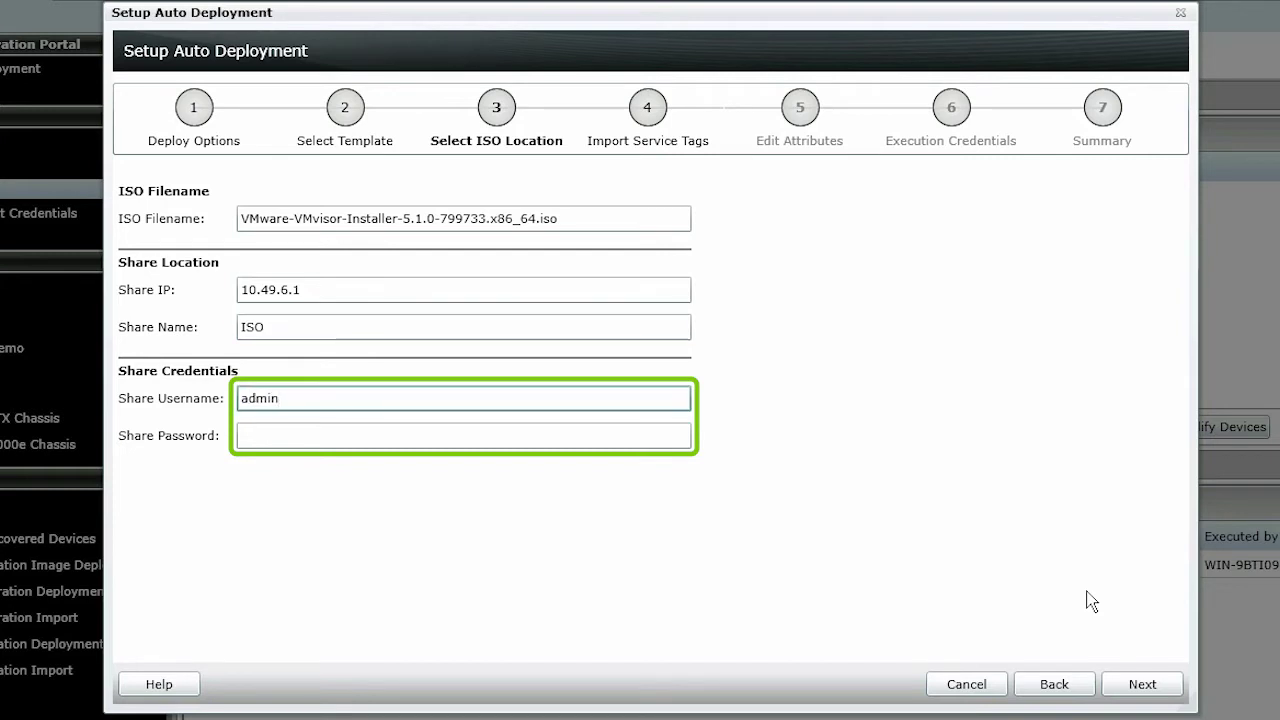
{"action": "key", "text": "Tab"}
{"action": "type", "text": "password"}
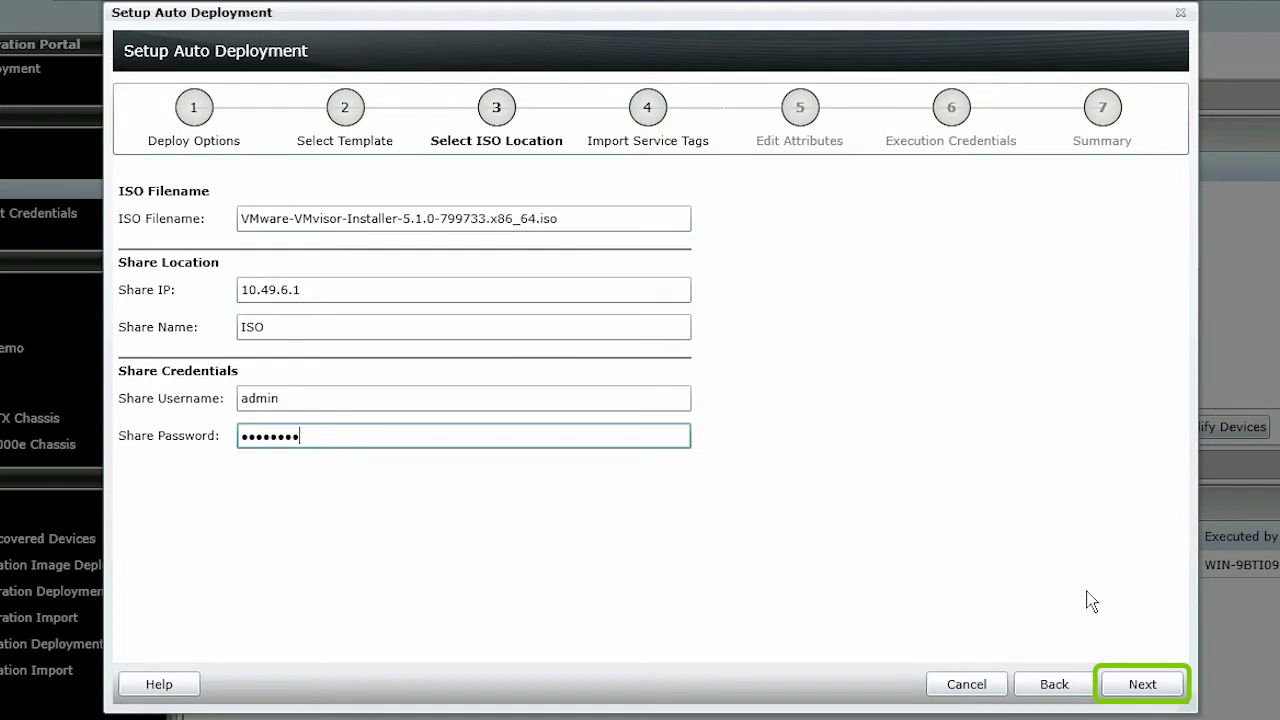
Import service tag 3PLPQ02 from Auto Deploy.csv and accept the 1-record import summary
{"action": "left_click", "coordinate": [1141, 685]}
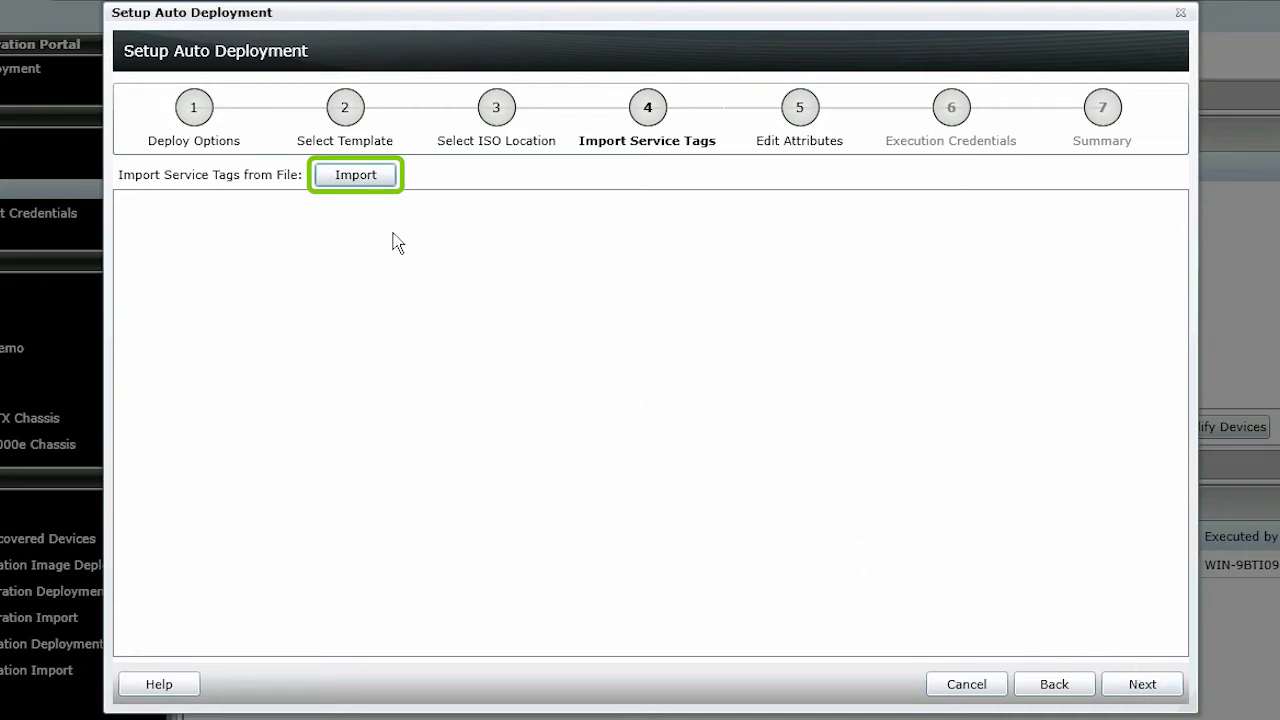
{"action": "left_click", "coordinate": [363, 180]}
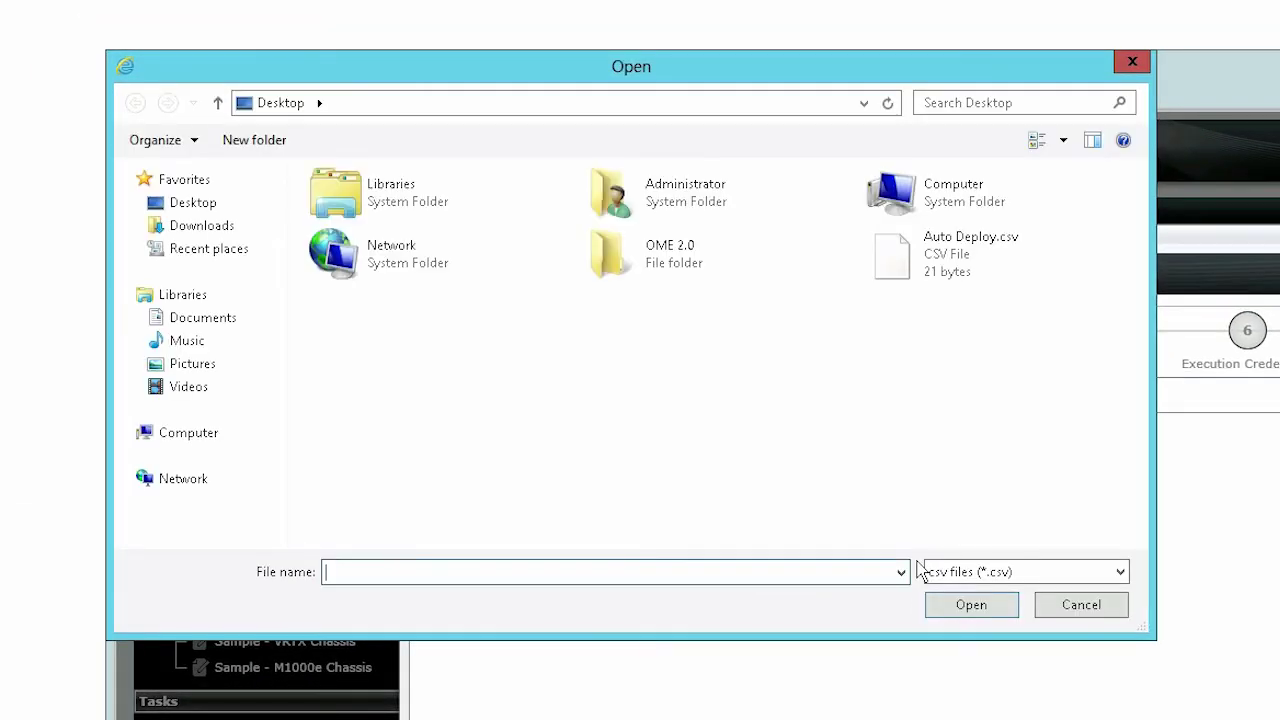
{"action": "left_click", "coordinate": [897, 273]}
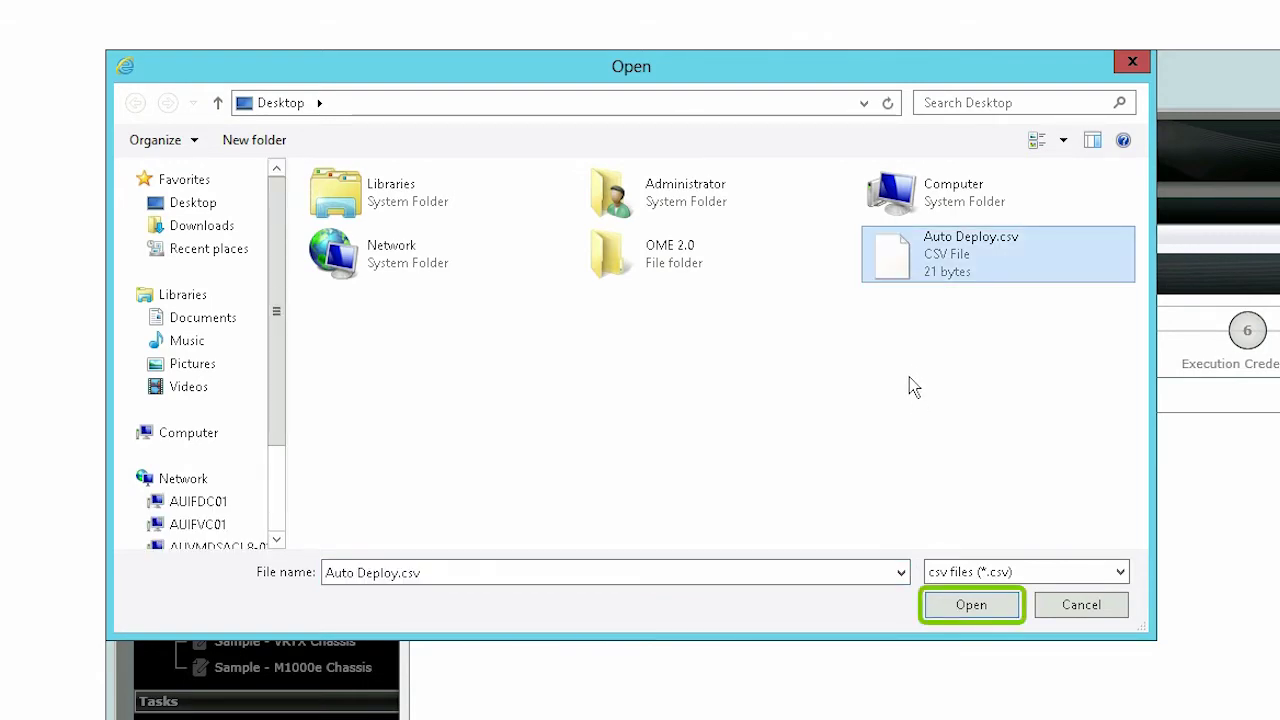
{"action": "left_click", "coordinate": [971, 605]}
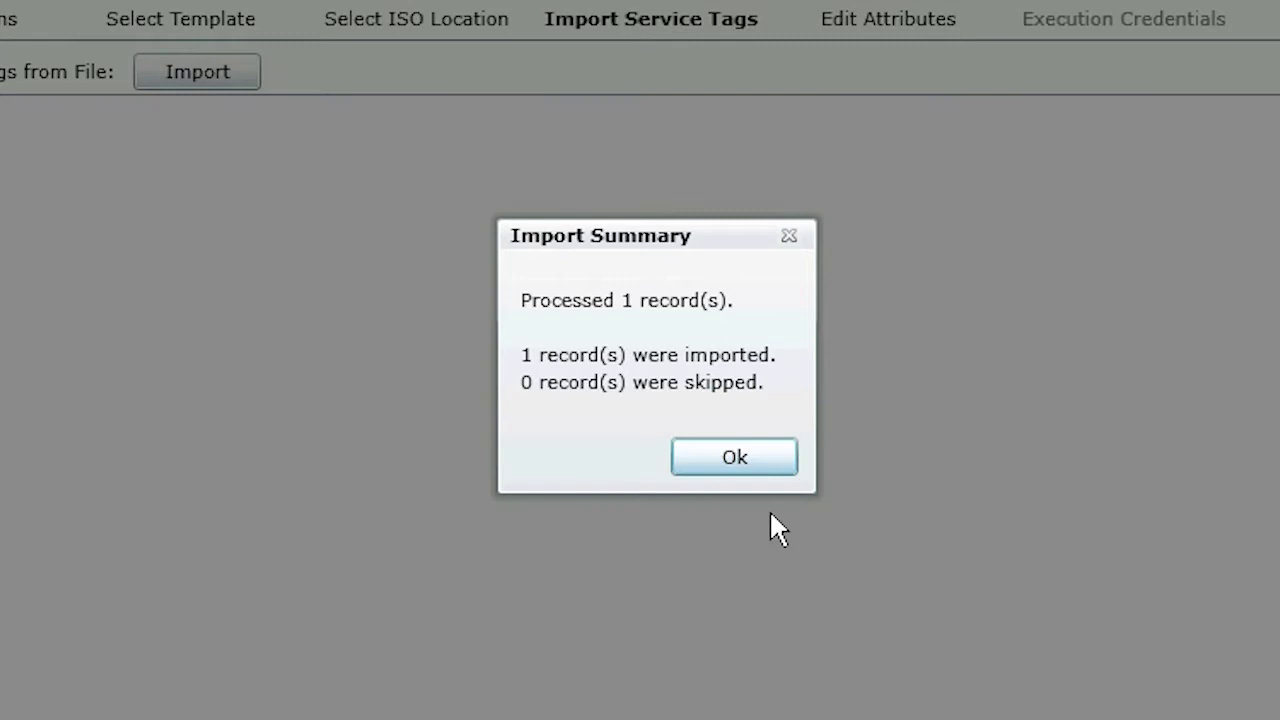
{"action": "key", "text": "Return"}
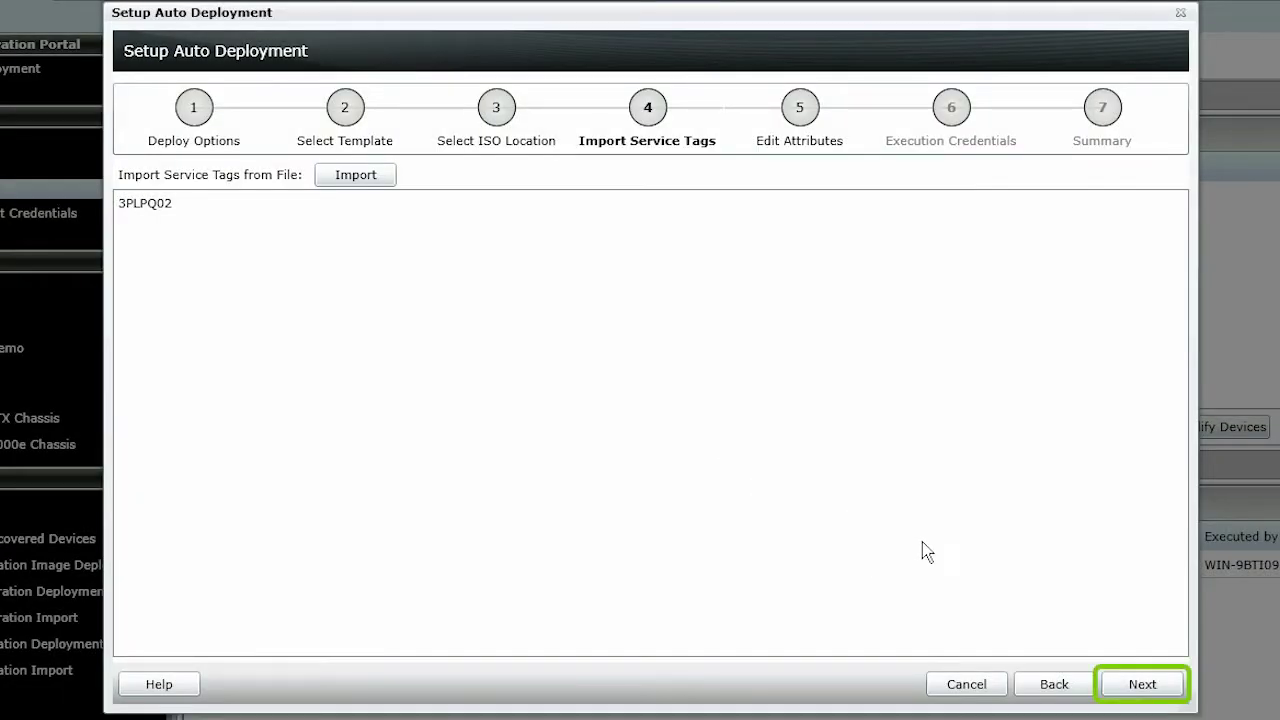
Create the default execution credential DeployNew with a user name and password for device 3PLPQ02
{"action": "left_click", "coordinate": [1153, 690]}
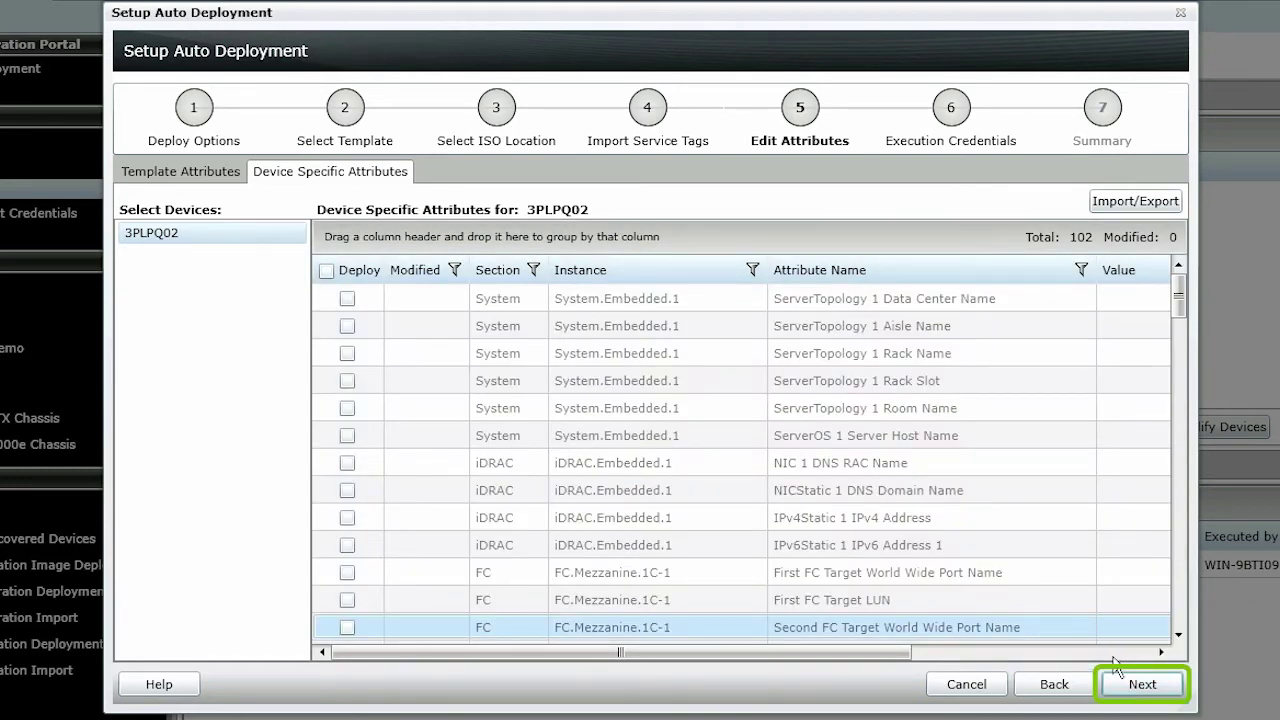
{"action": "left_click", "coordinate": [1136, 688]}
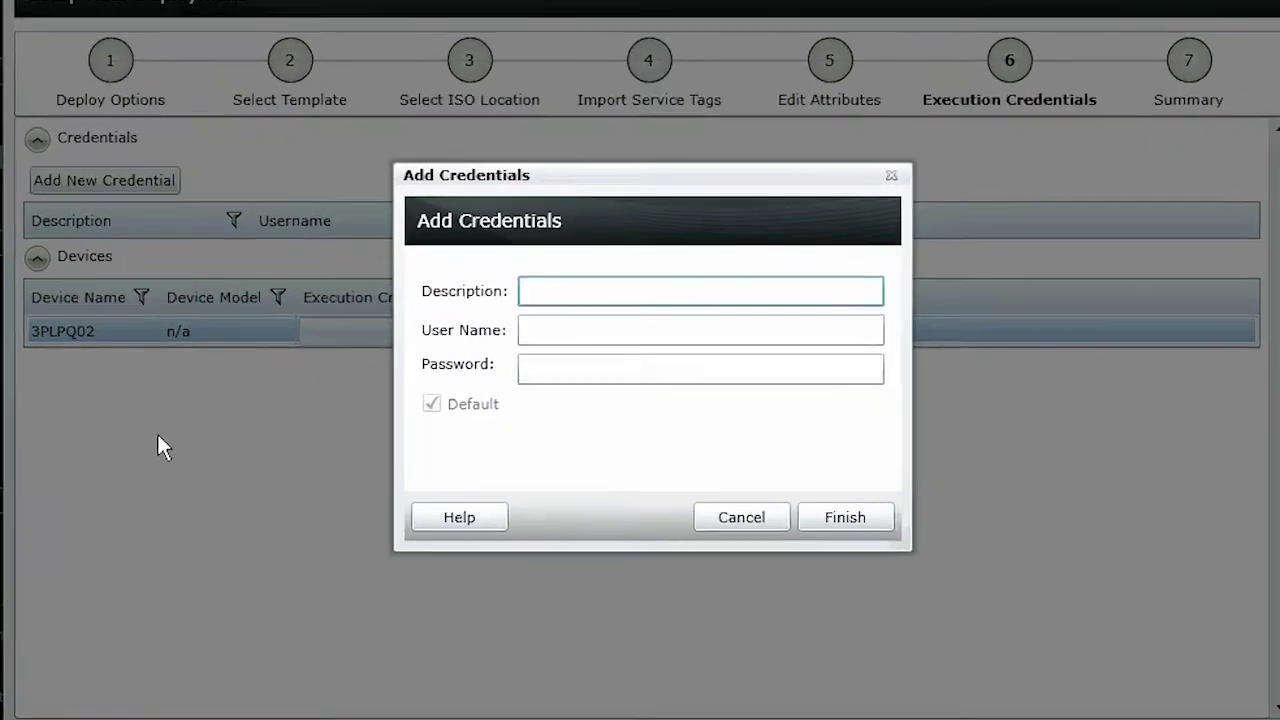
{"action": "type", "text": "Dep"}
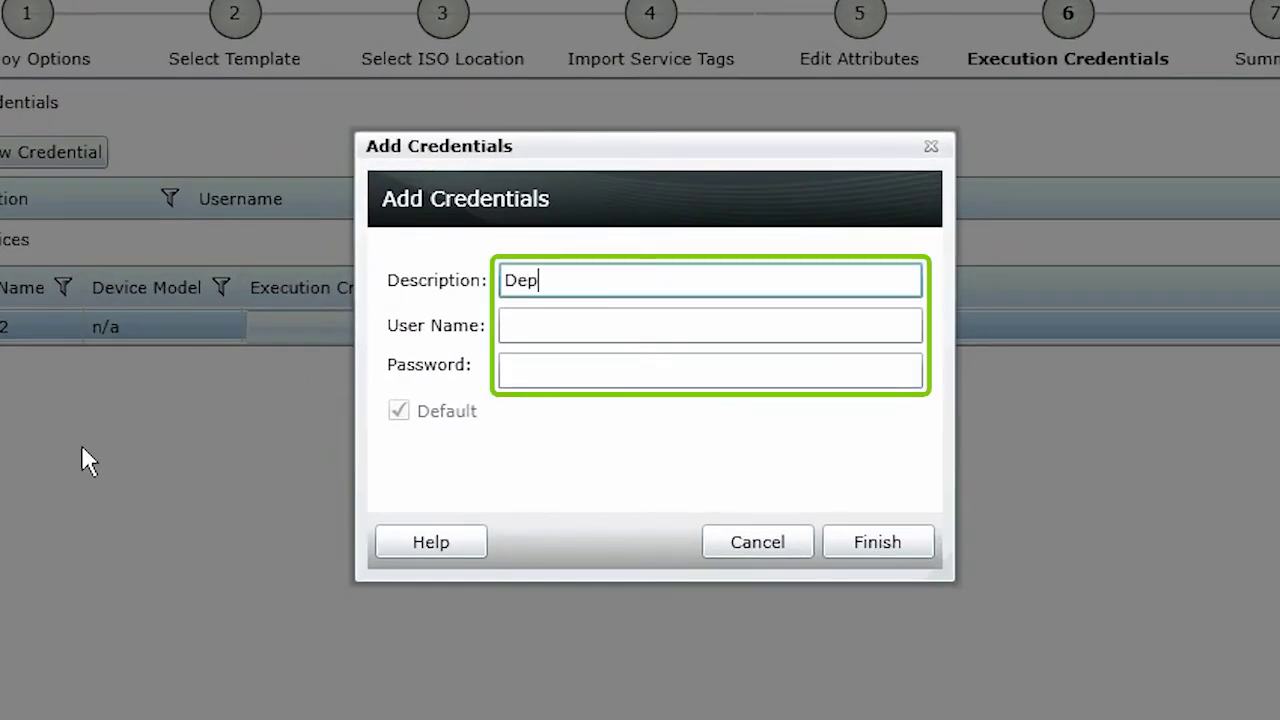
{"action": "type", "text": "loyNew"}
{"action": "key", "text": "Tab"}
{"action": "type", "text": "sysadmin"}
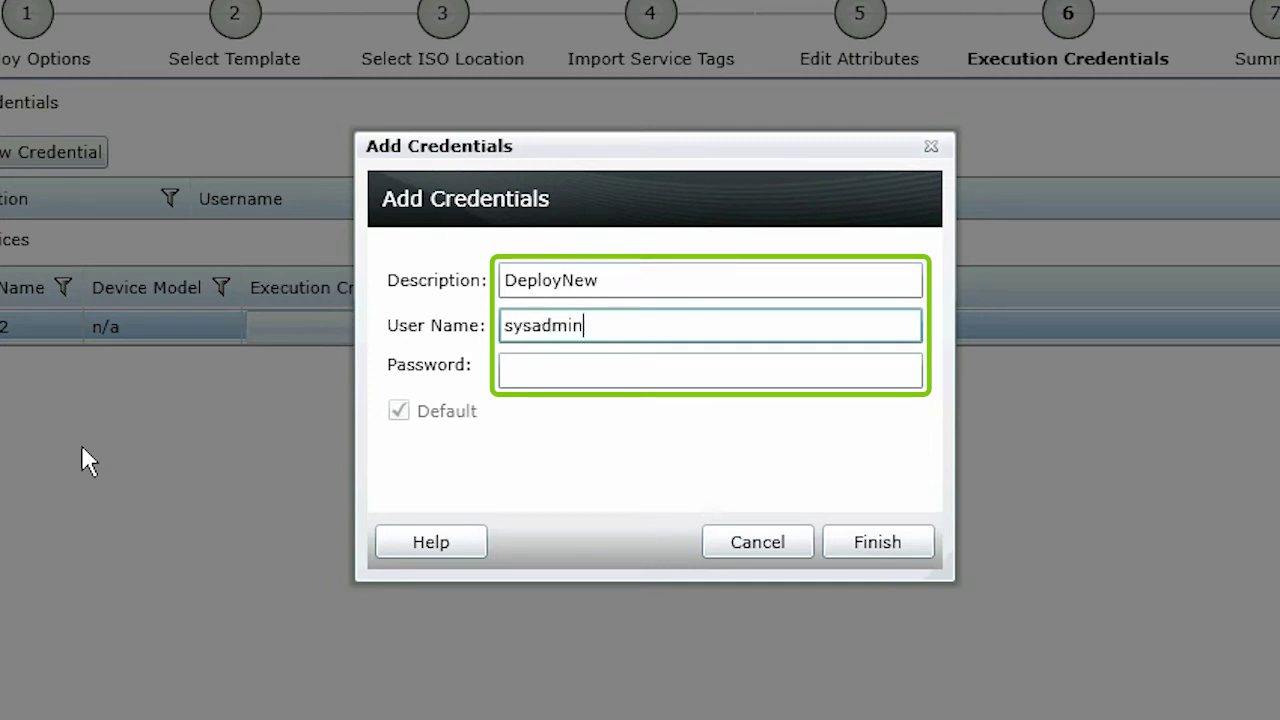
{"action": "key", "text": "Tab"}
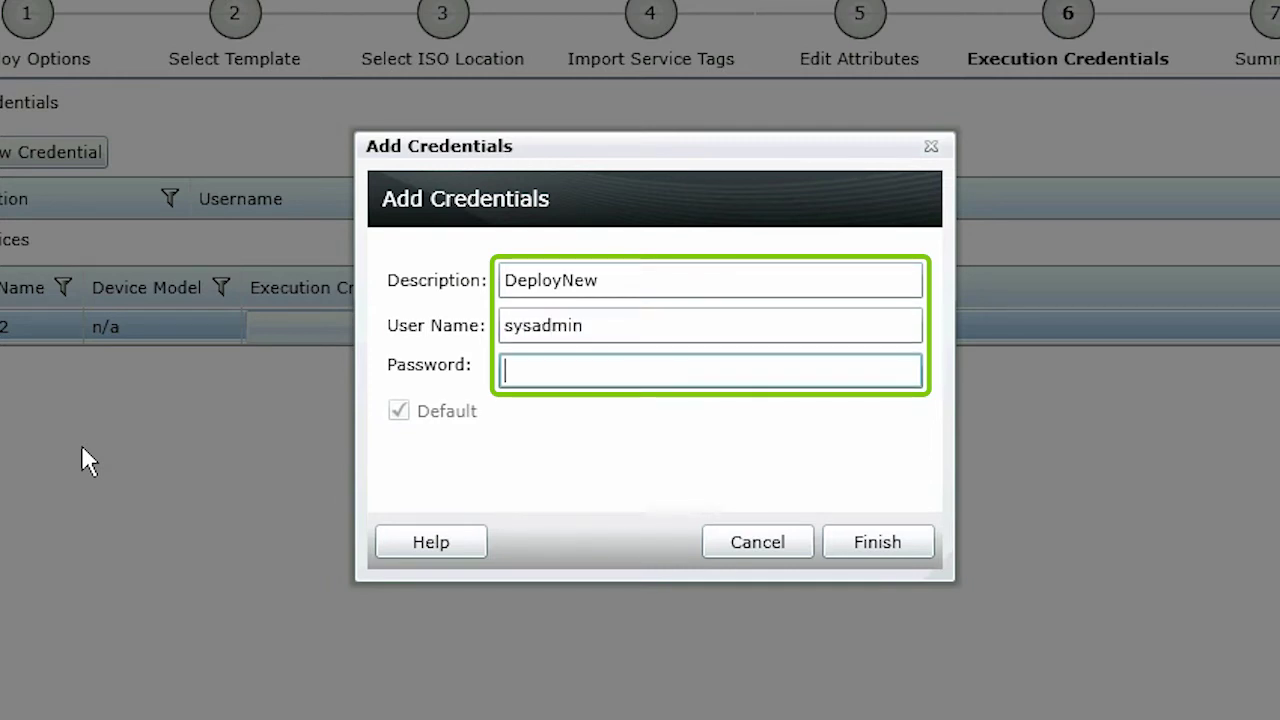
{"action": "type", "text": "••••••"}
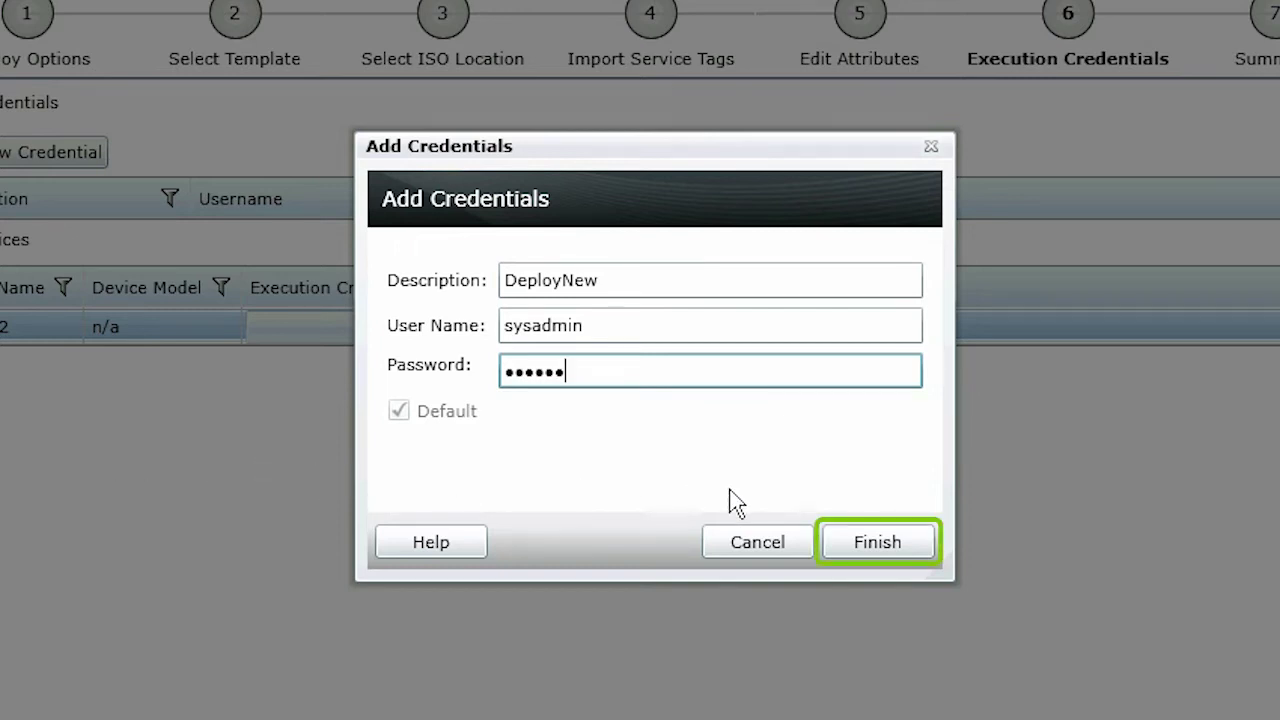
{"action": "left_click", "coordinate": [857, 556]}
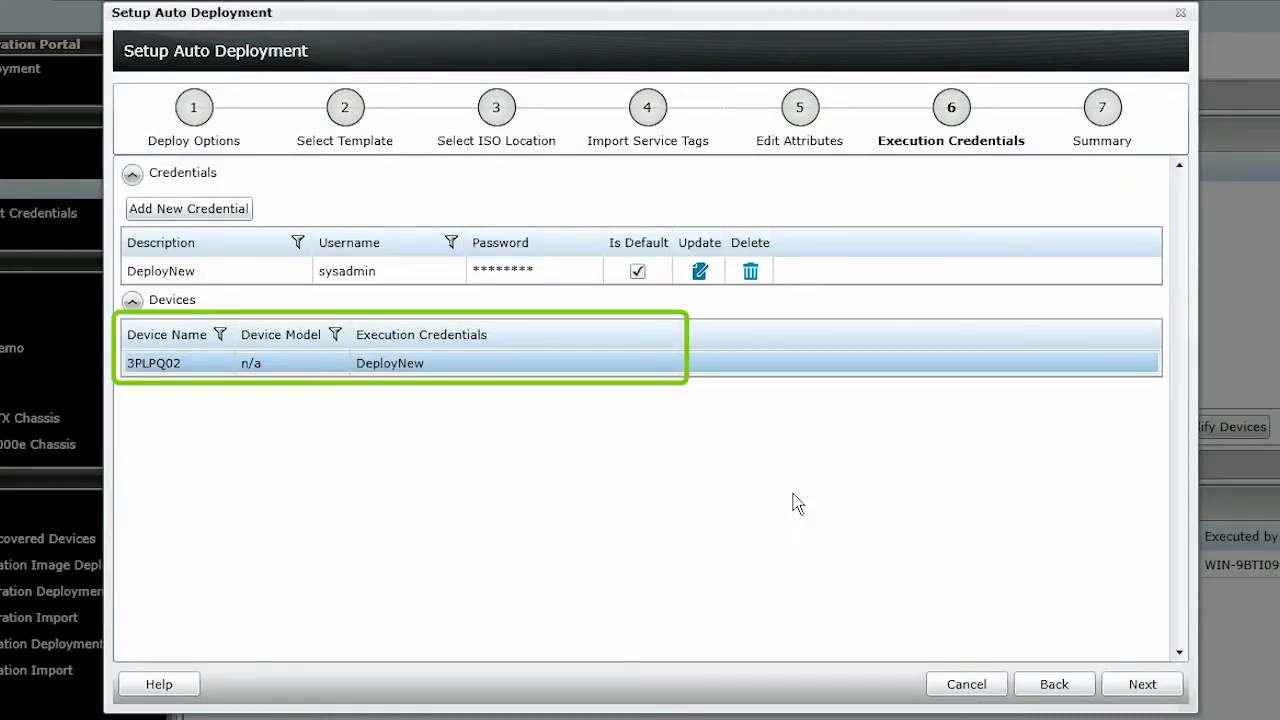
Finish the 3PLPQ02 auto deployment, confirm the template deployment warning, and select the new entry
{"action": "left_click", "coordinate": [1158, 686]}
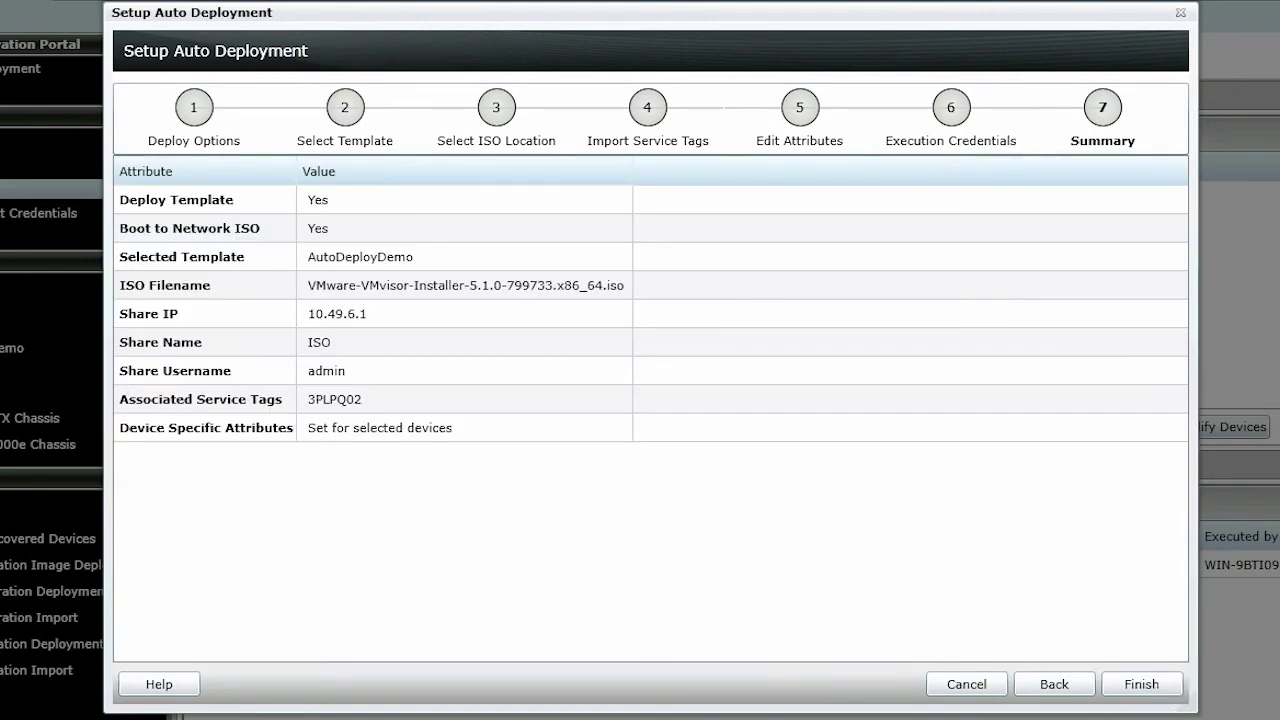
{"action": "left_click", "coordinate": [1145, 688]}
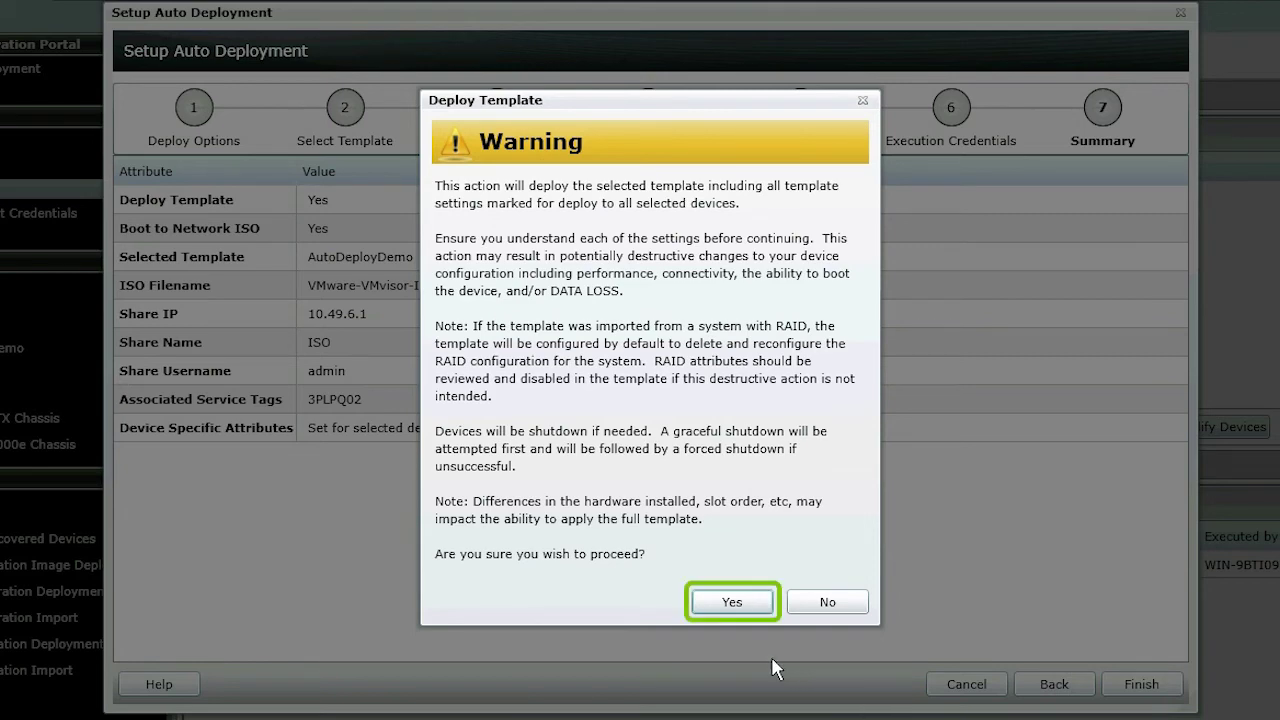
{"action": "left_click", "coordinate": [728, 605]}
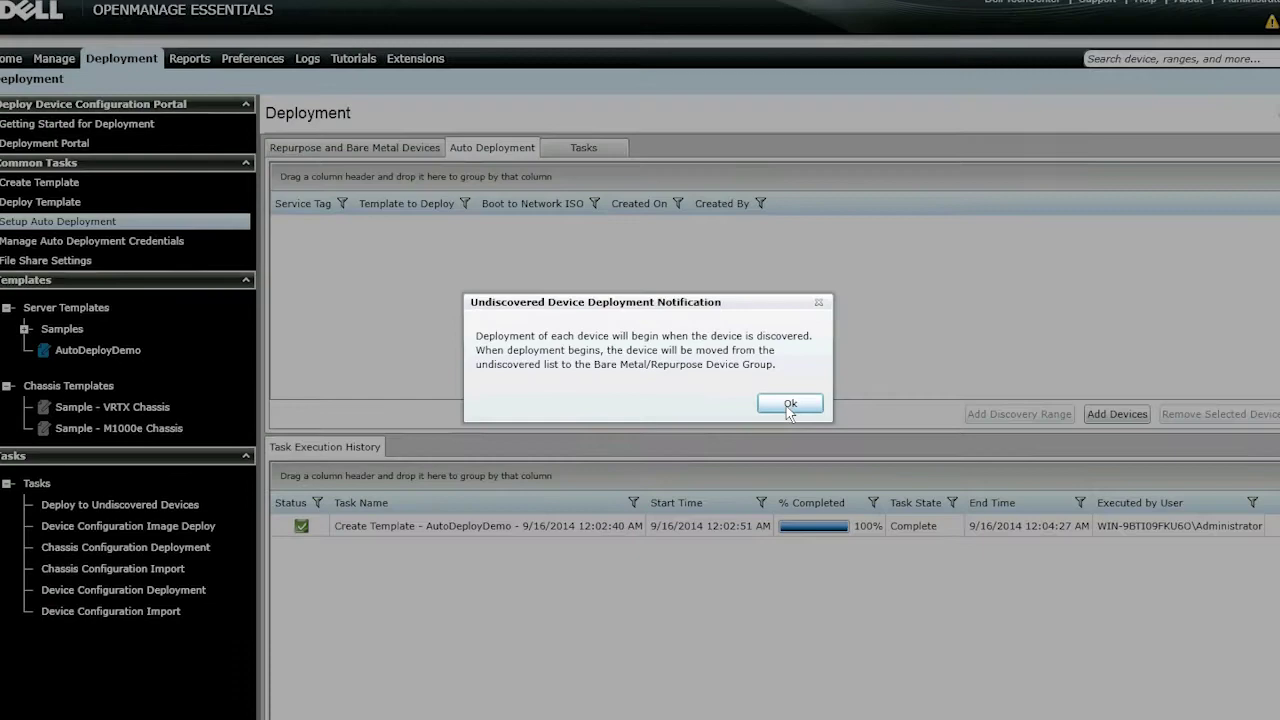
{"action": "left_click", "coordinate": [825, 416]}
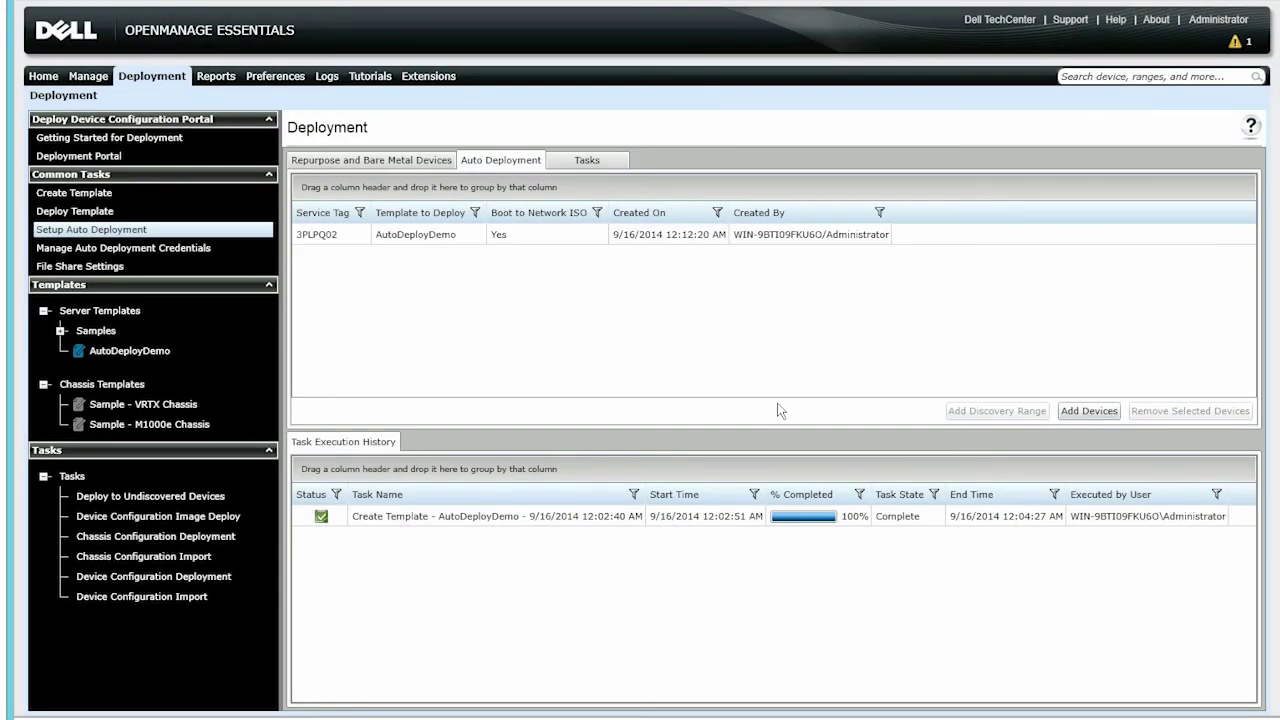
{"action": "left_click", "coordinate": [711, 236]}
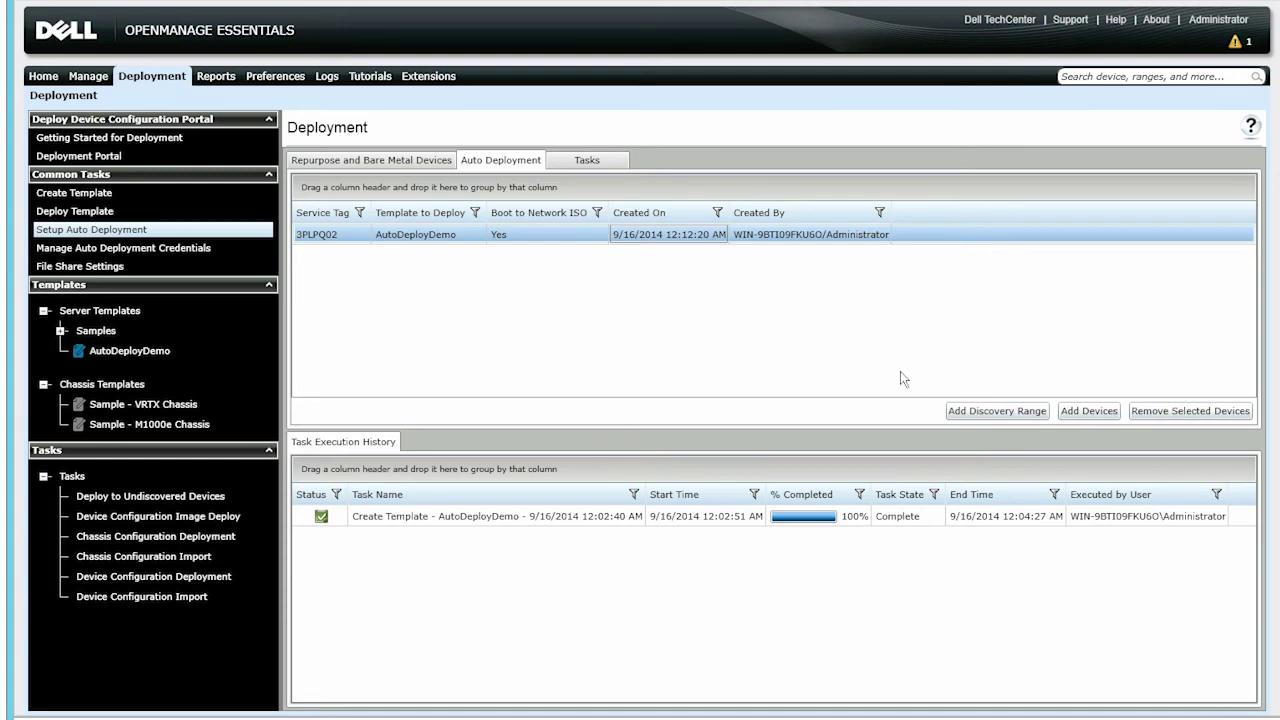
Add discovery range 10.94.173.25 and turn off SNMP discovery
{"action": "left_click", "coordinate": [971, 414]}
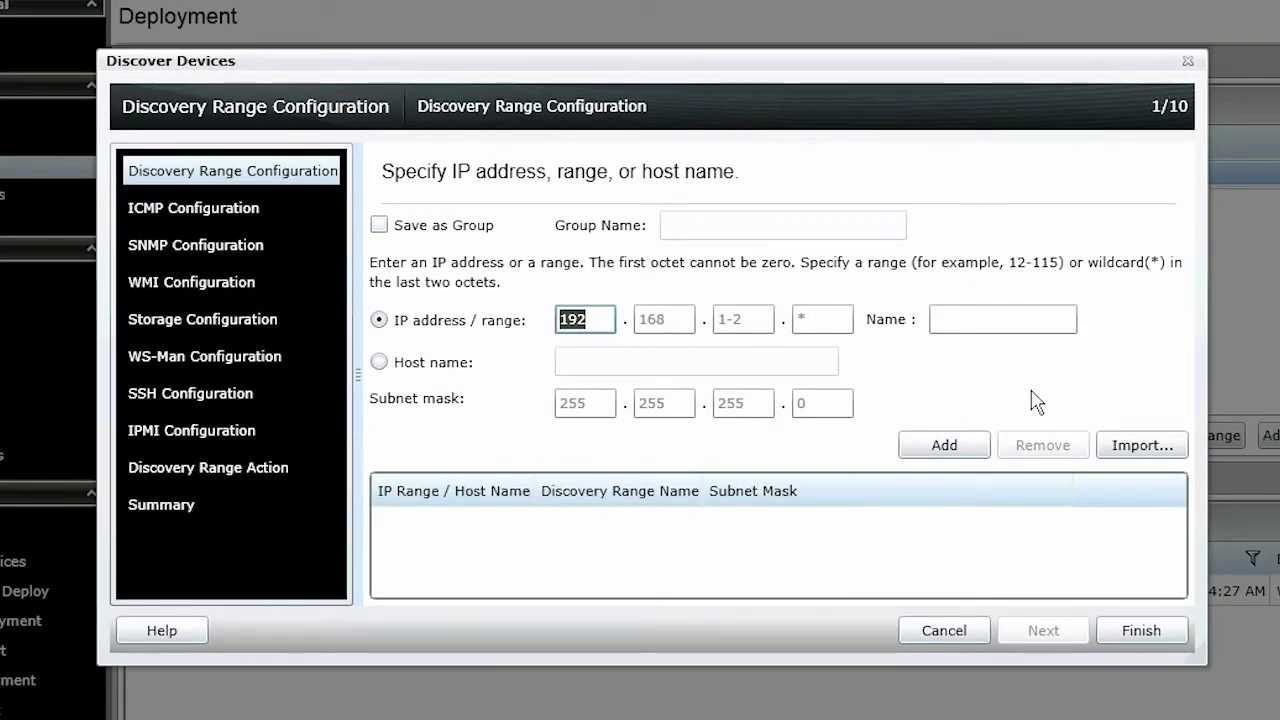
{"action": "type", "text": "10.94.173."}
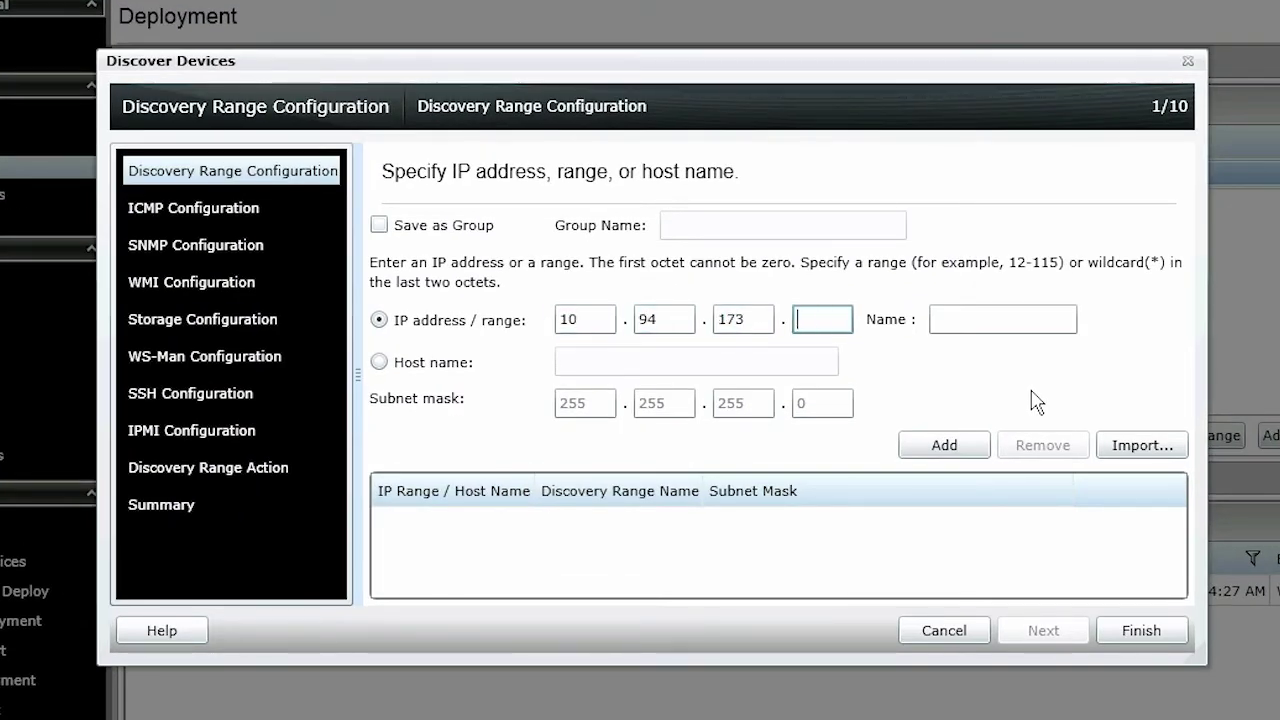
{"action": "type", "text": "25"}
{"action": "left_click", "coordinate": [960, 447]}
{"action": "left_click", "coordinate": [230, 252]}
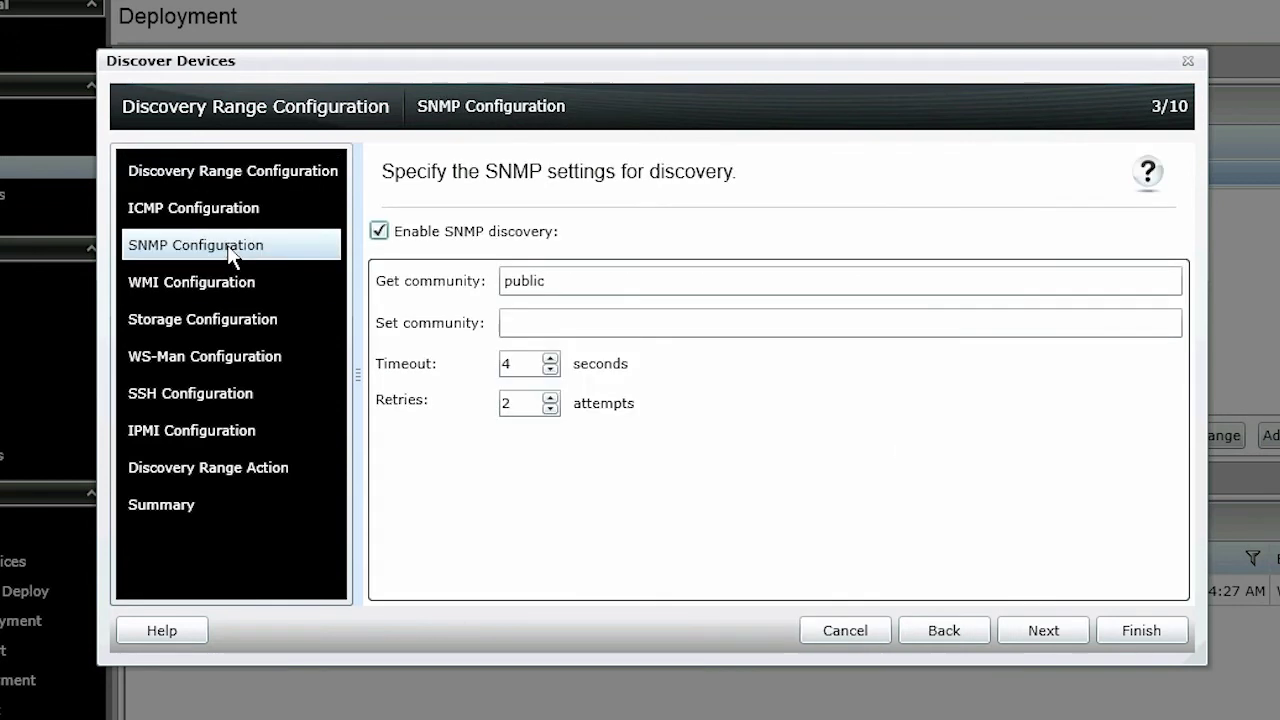
{"action": "left_click", "coordinate": [378, 230]}
Enable WS-Man discovery with credentials, secure mode, skipped CN check and trusted site
{"action": "left_click", "coordinate": [250, 357]}
{"action": "left_click", "coordinate": [379, 225]}
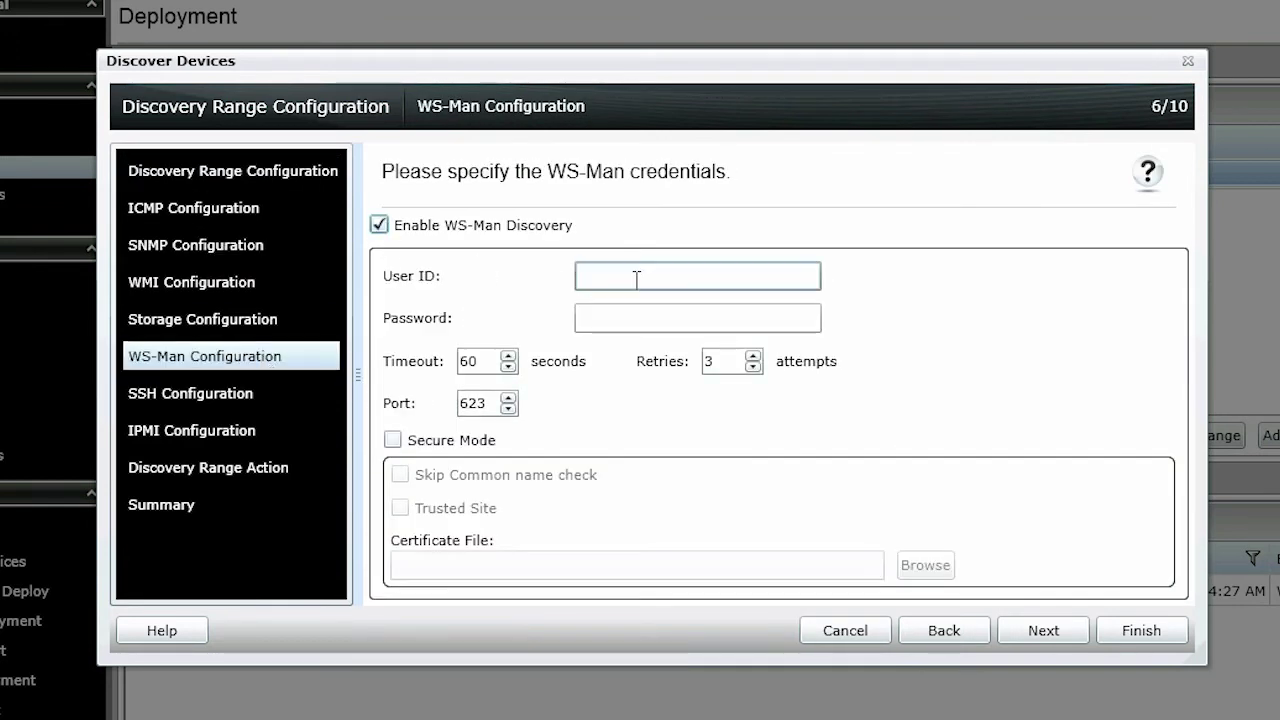
{"action": "left_click", "coordinate": [636, 279]}
{"action": "type", "text": "sysadmin"}
{"action": "key", "text": "Tab"}
{"action": "type", "text": "calvi"}
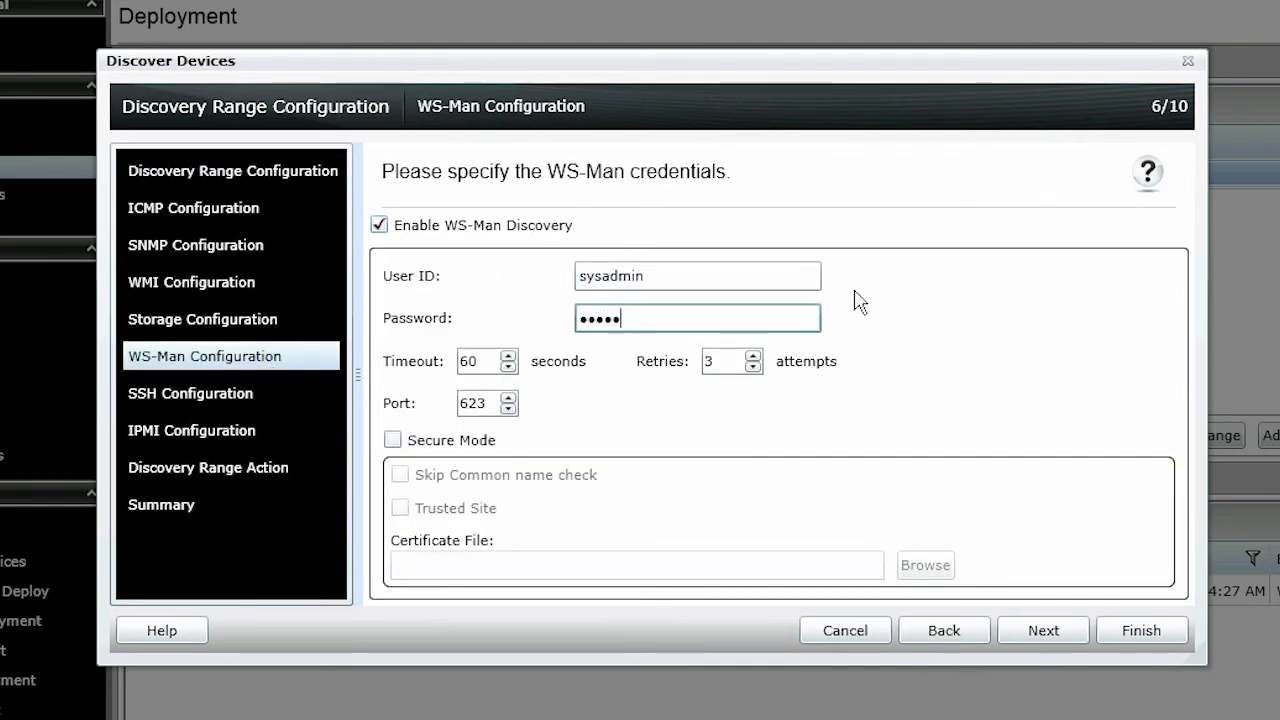
{"action": "type", "text": "n"}
{"action": "left_click", "coordinate": [392, 440]}
{"action": "left_click", "coordinate": [400, 475]}
{"action": "left_click", "coordinate": [400, 508]}
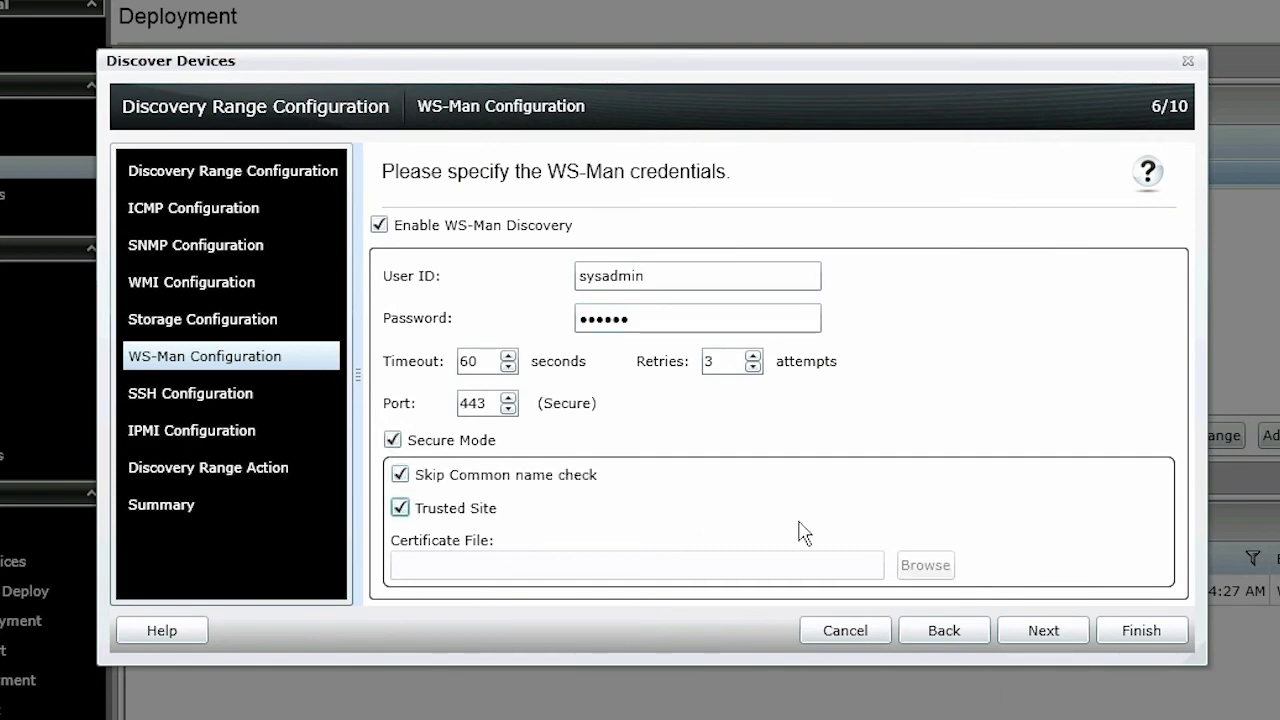
Proceed to the summary and start discovery of the 10.94.173.25 range
{"action": "left_click", "coordinate": [1088, 638]}
{"action": "left_click", "coordinate": [1080, 637]}
{"action": "left_click", "coordinate": [1080, 637]}
{"action": "left_click", "coordinate": [1080, 637]}
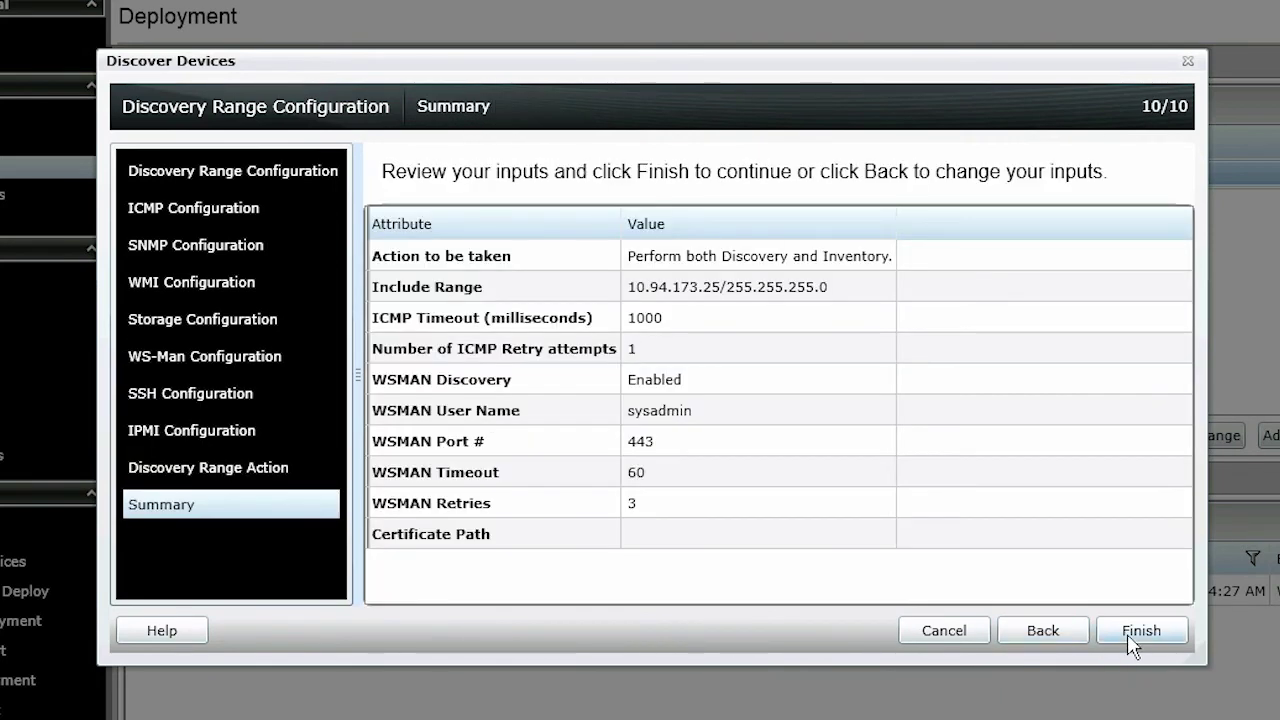
{"action": "left_click", "coordinate": [1129, 634]}
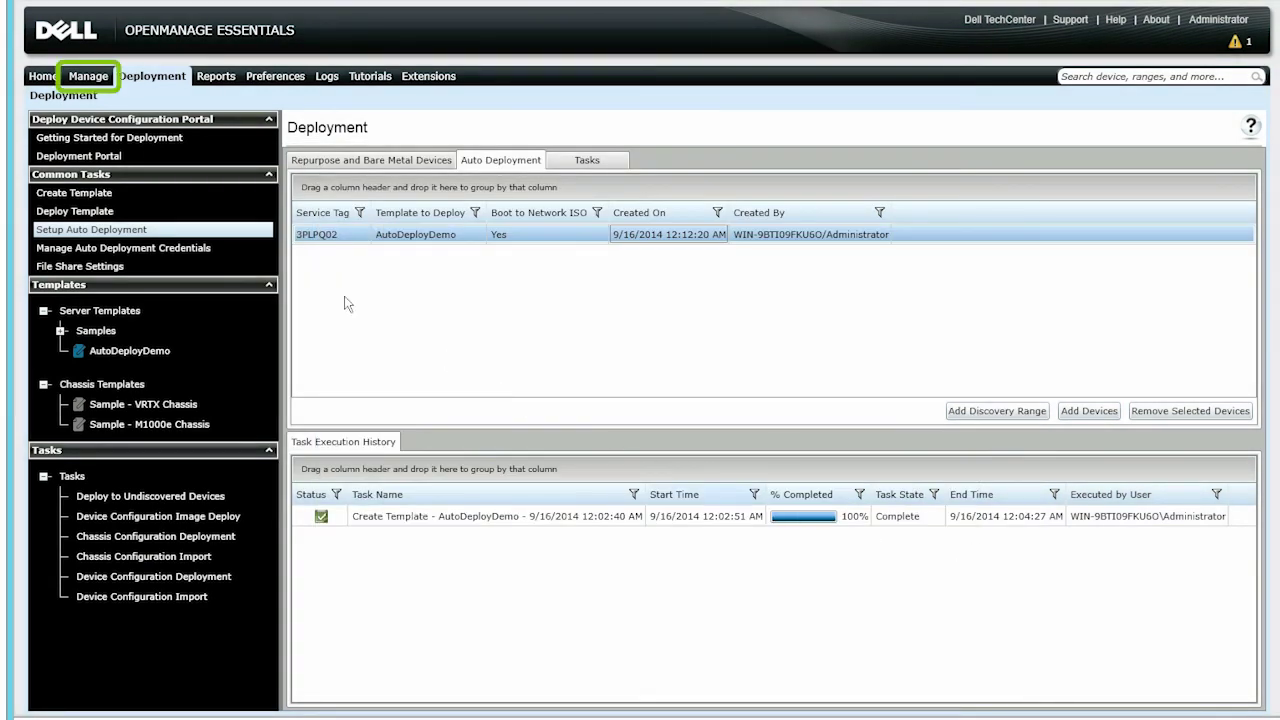
Go to Manage > Discovery and Inventory to confirm the 10.94.173.25 discovery reached 100%
{"action": "left_click", "coordinate": [95, 78]}
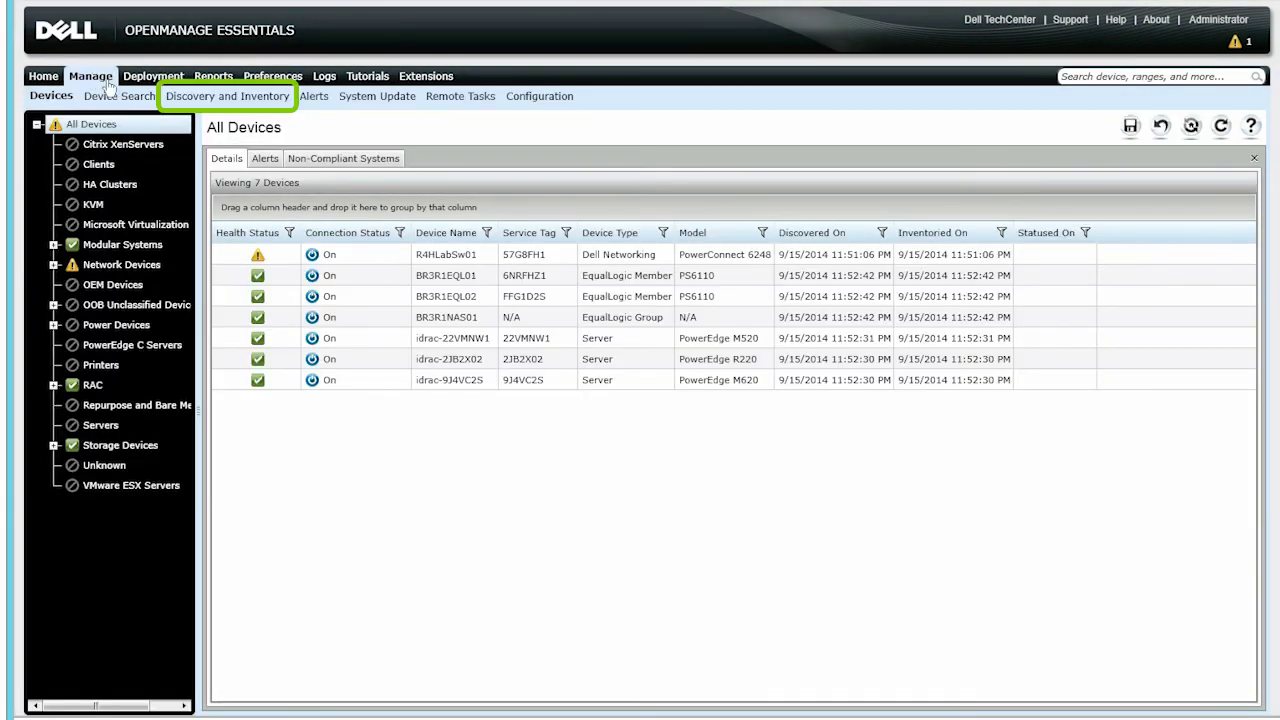
{"action": "left_click", "coordinate": [196, 100]}
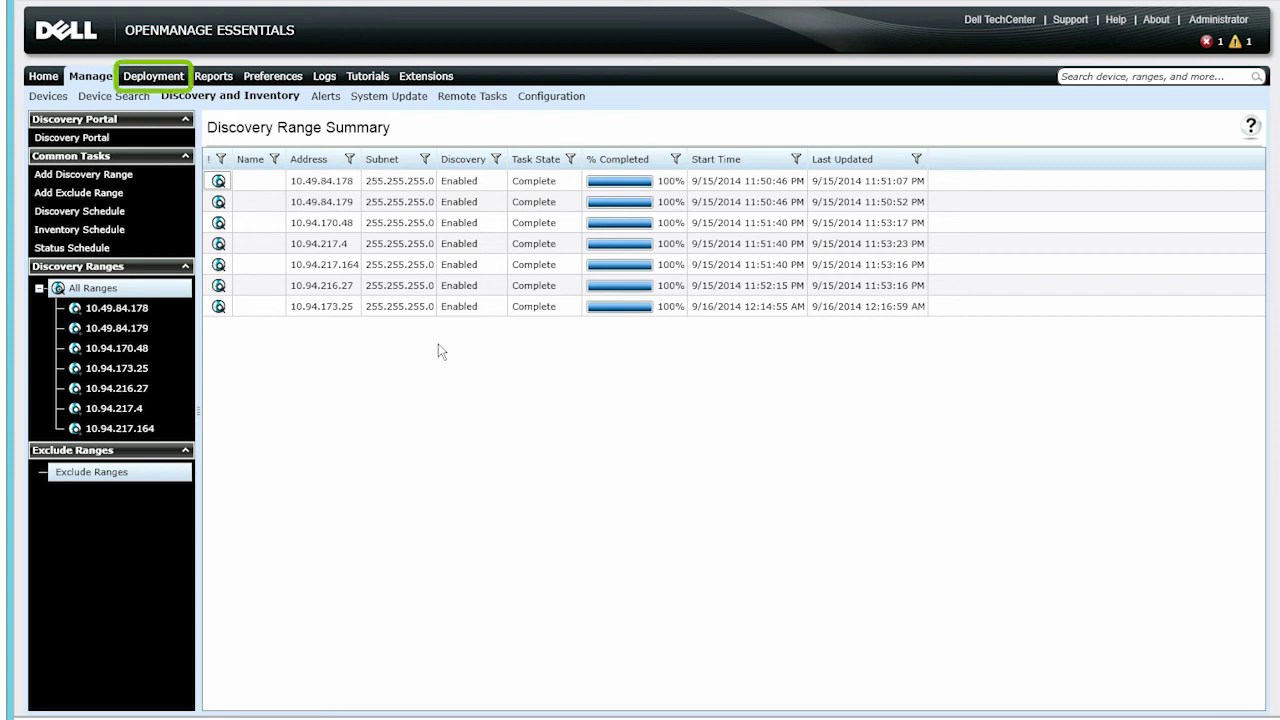
Check the Repurpose and Bare Metal Devices list for idrac-3PLPQ02's deployment task progress
{"action": "left_click", "coordinate": [152, 77]}
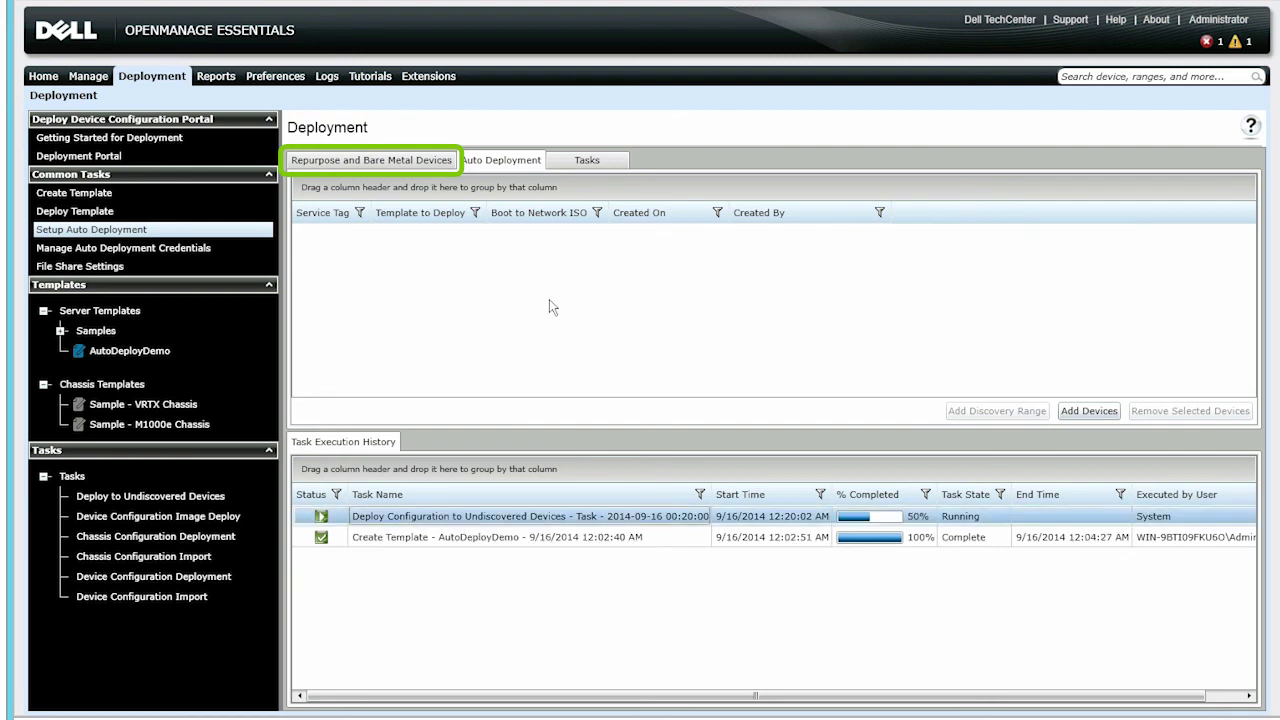
{"action": "left_click", "coordinate": [407, 168]}
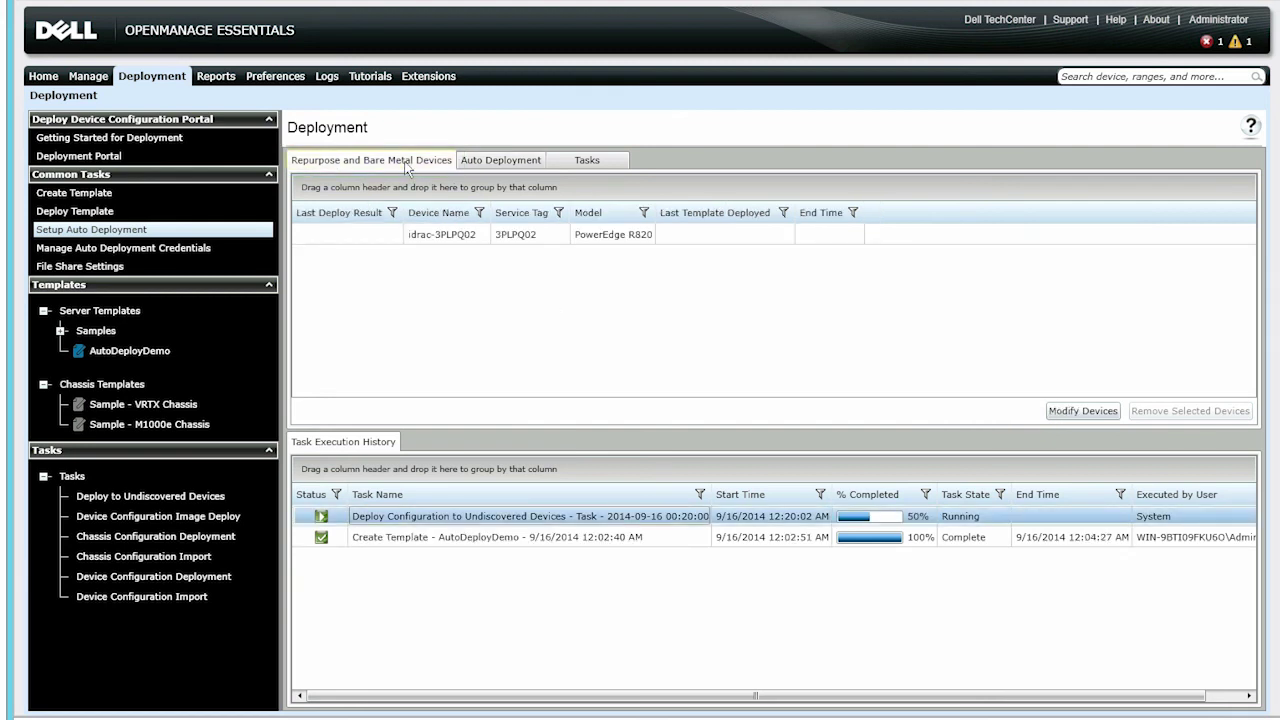